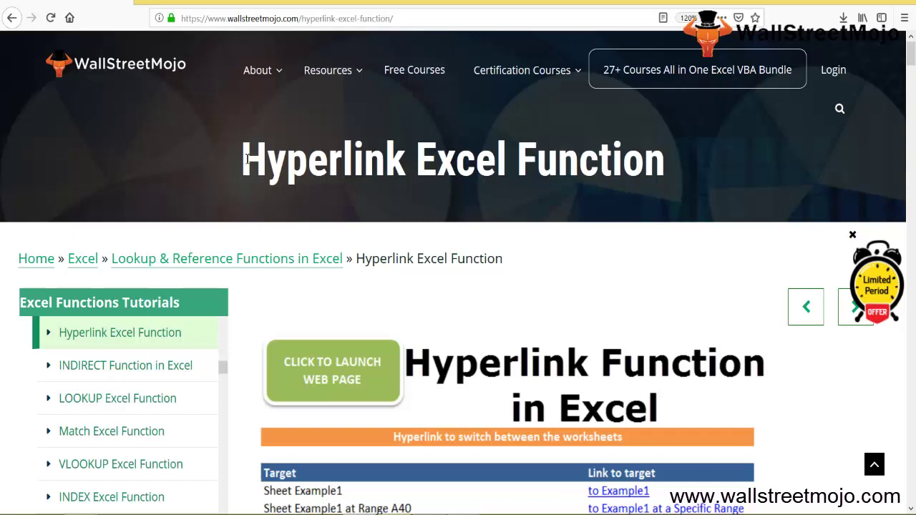
drag(245, 159, 414, 166)
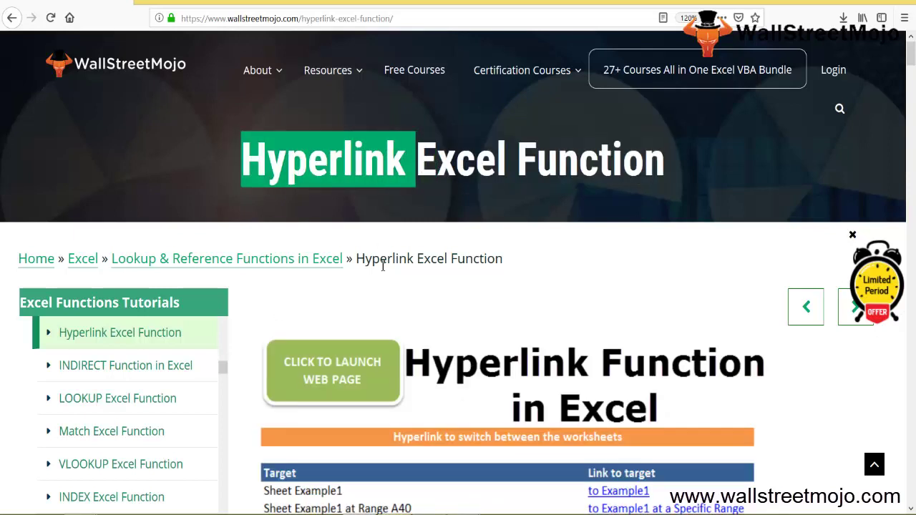
click(393, 286)
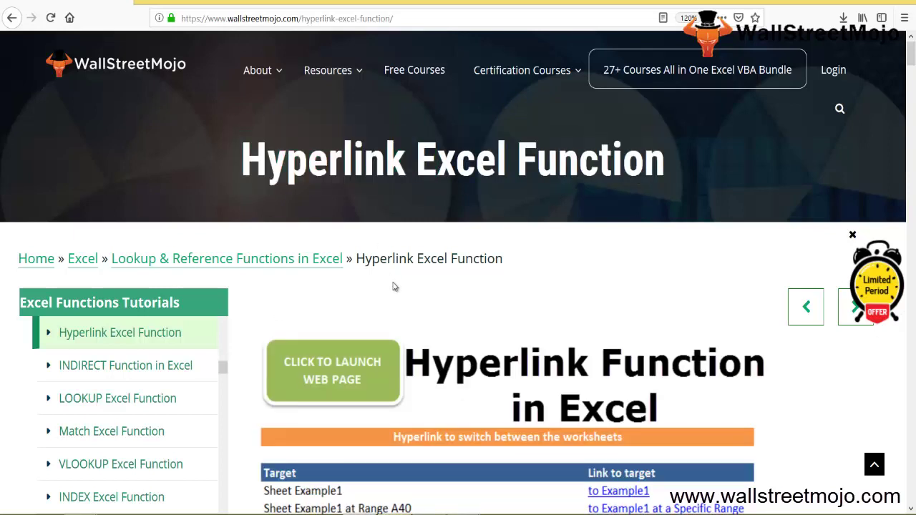
scroll(393, 286, down, 4)
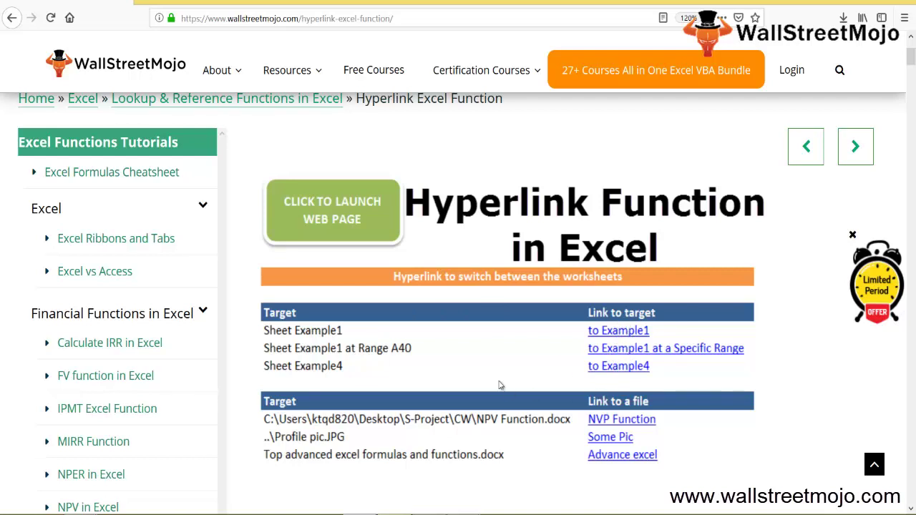
scroll(499, 382, up, 1)
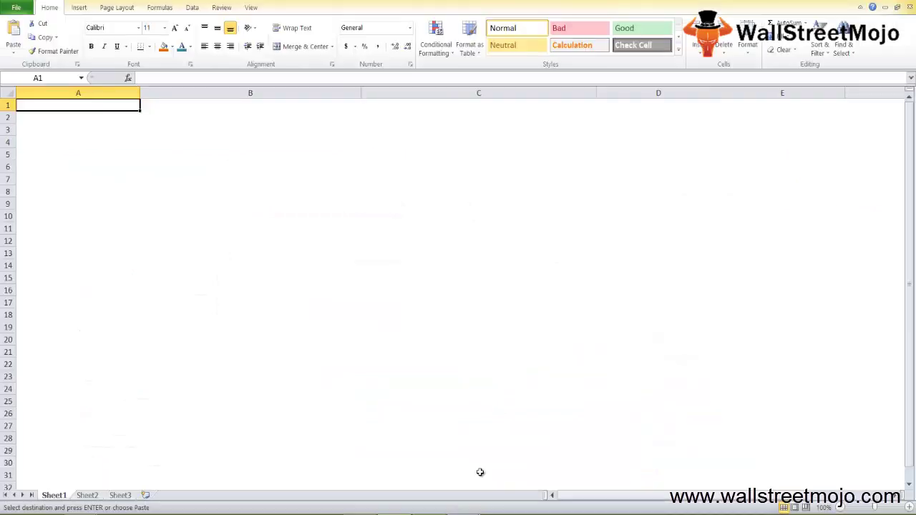
Switch to the blank worksheet in Excel and enter the label "Shortcut" in cell A2
key(Return)
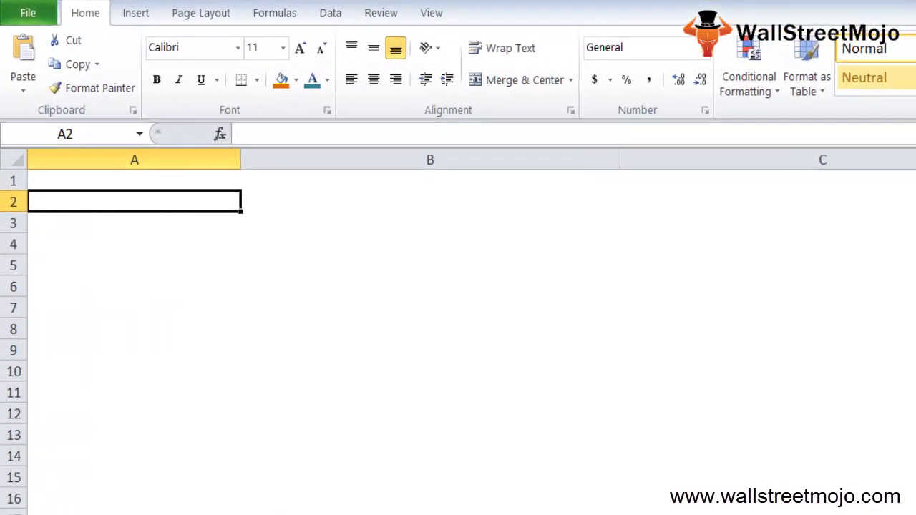
text(Shortcut)
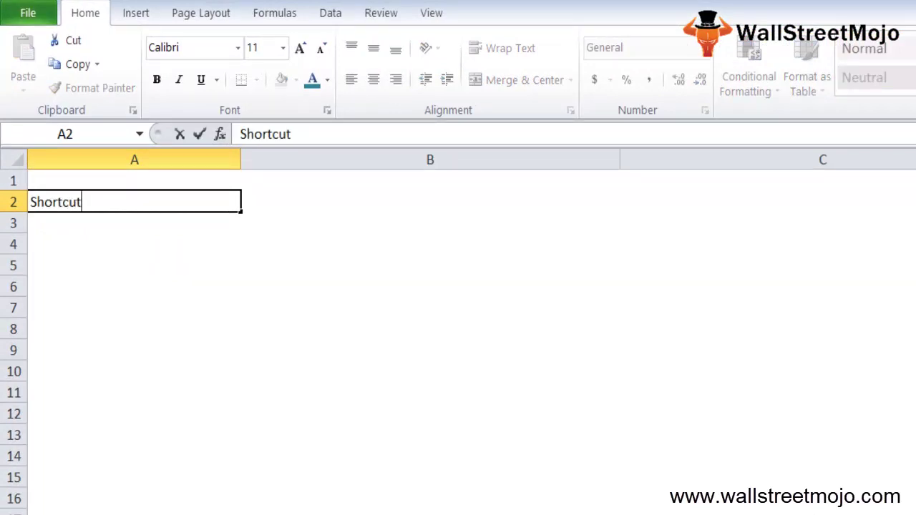
key(Return)
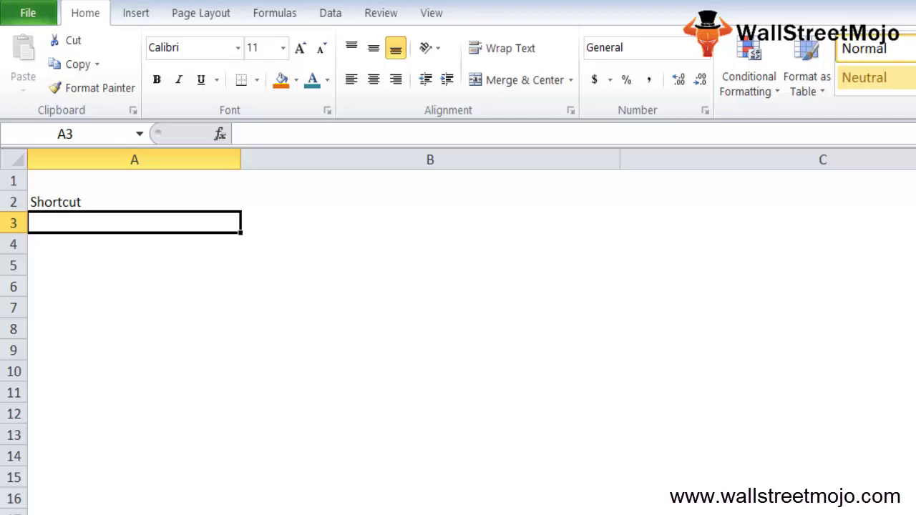
Enter "Text" in cell A5 and "Picture" in cell A6
key(Down)
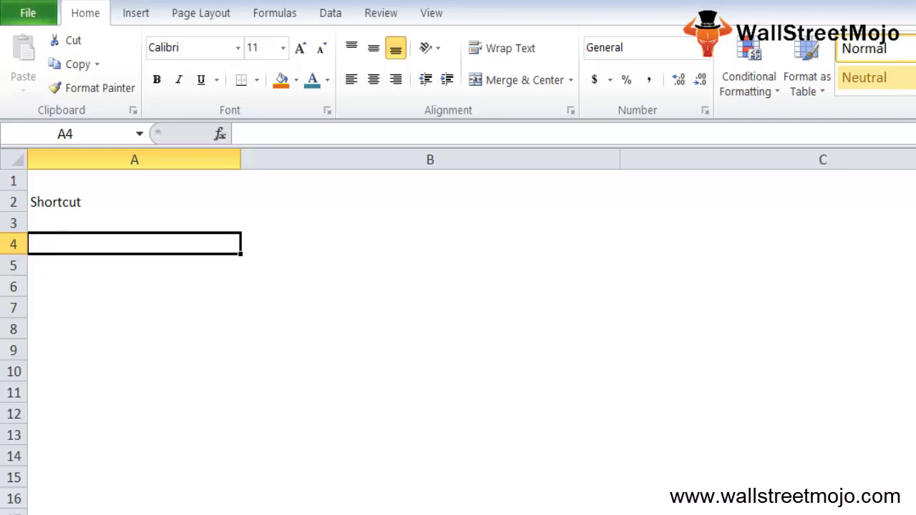
key(Down)
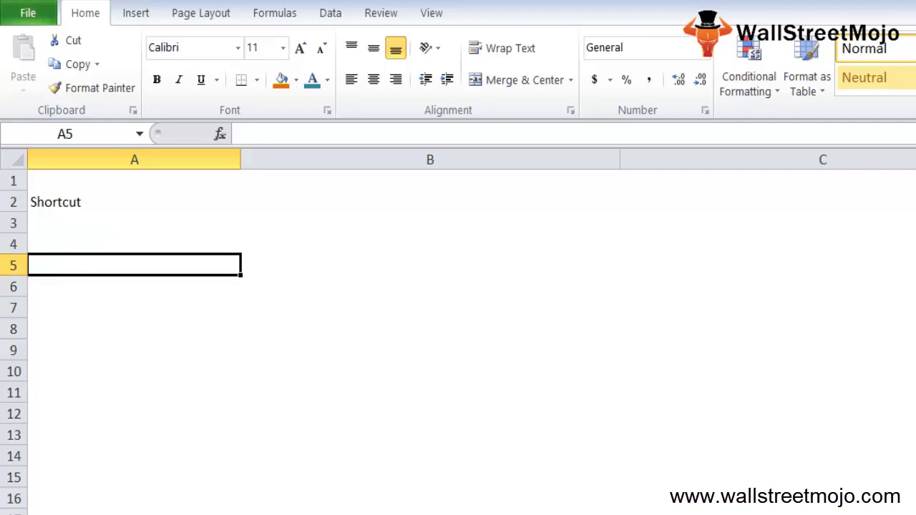
text(Text)
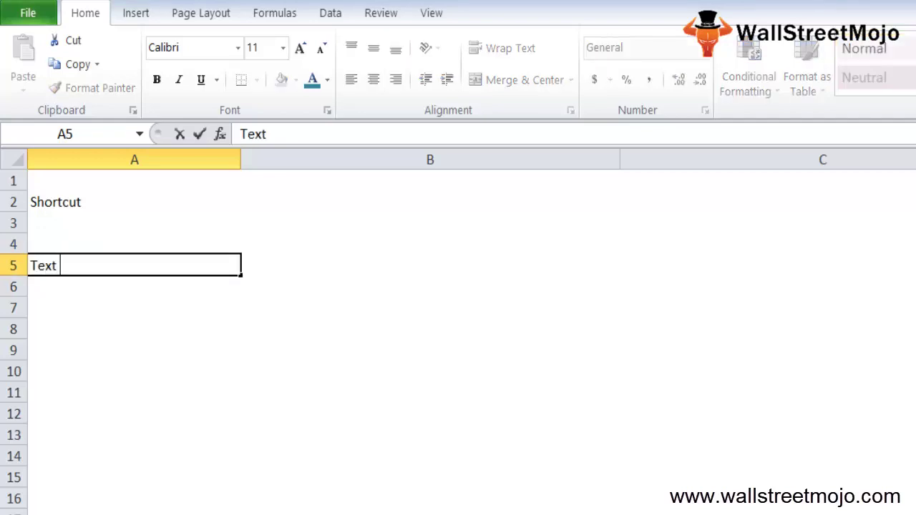
key(Return)
text(Picture)
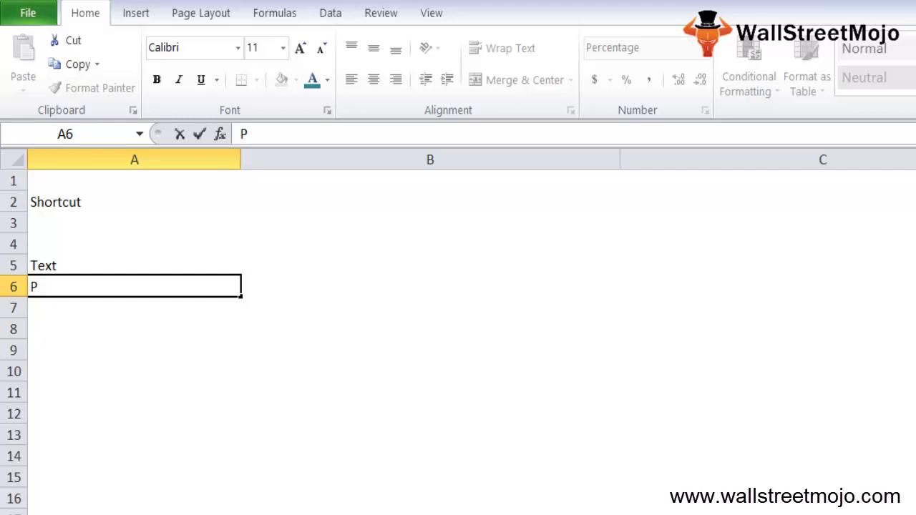
key(Return)
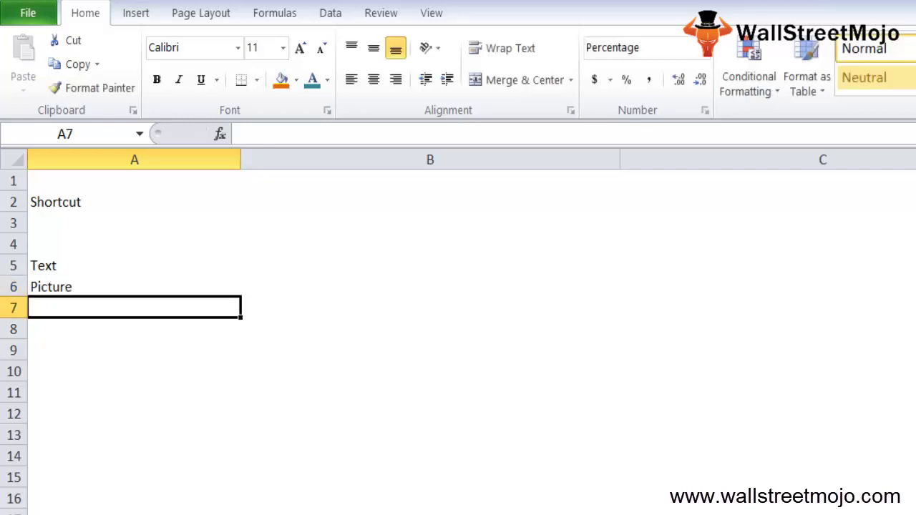
key(Down)
key(Down)
text(=)
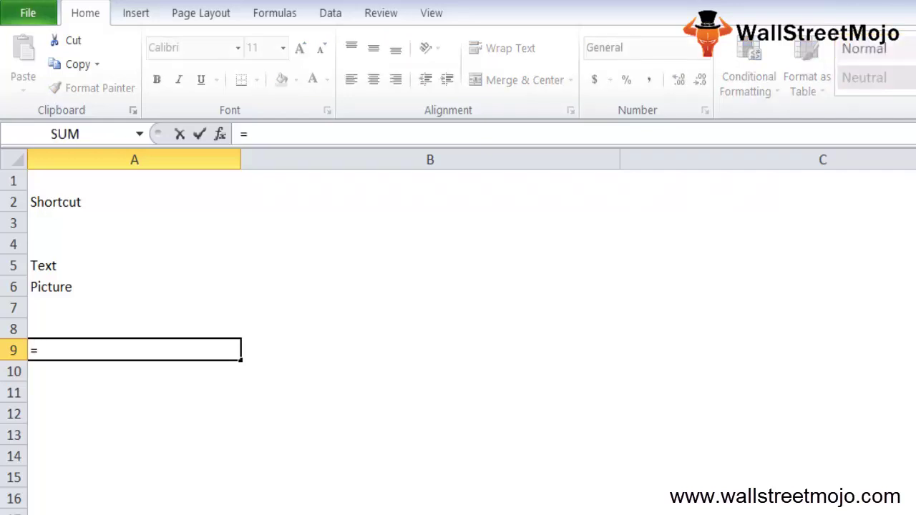
text(hy)
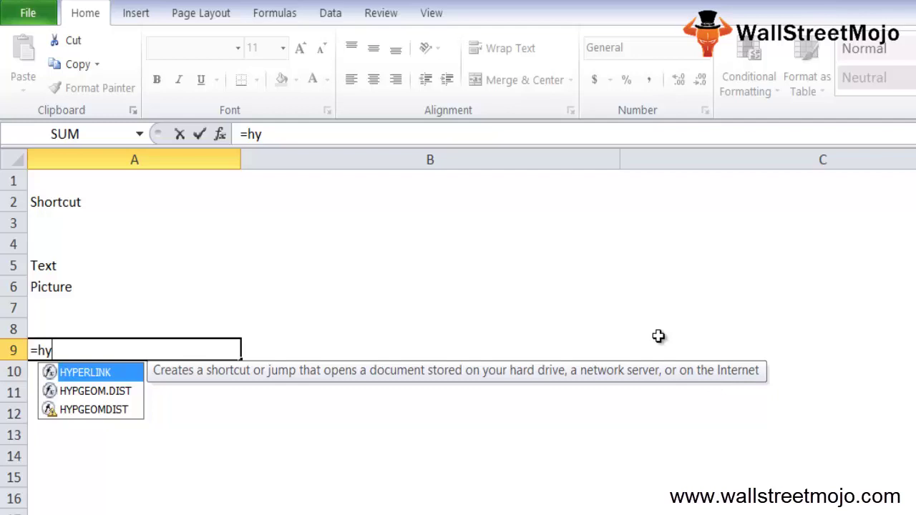
key(Escape)
key(Return)
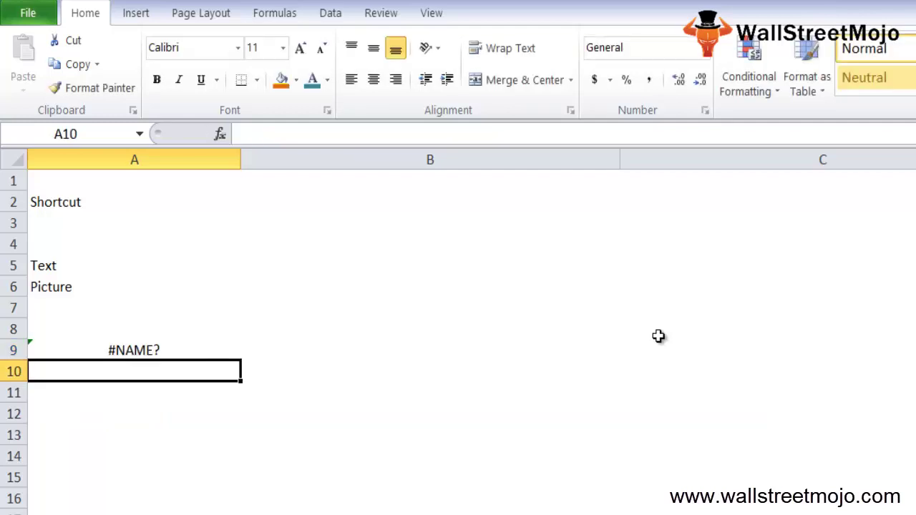
key(Up)
key(Delete)
Enter the heading "Explain" in cell A10 and "1. Link location" in cell A11
key(Down)
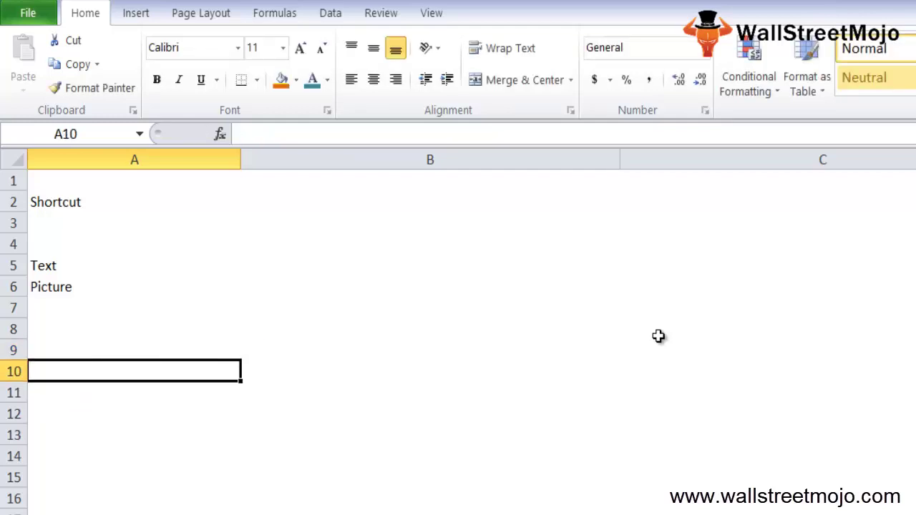
text(Explain)
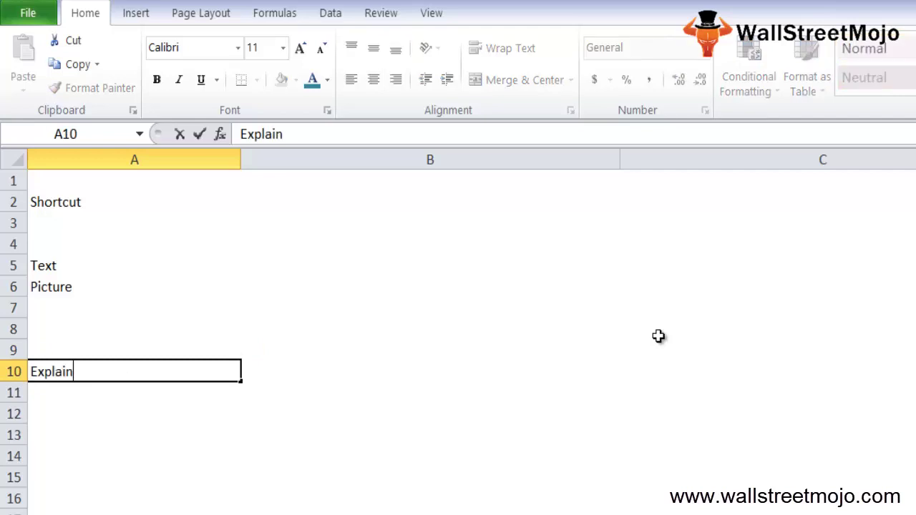
key(Return)
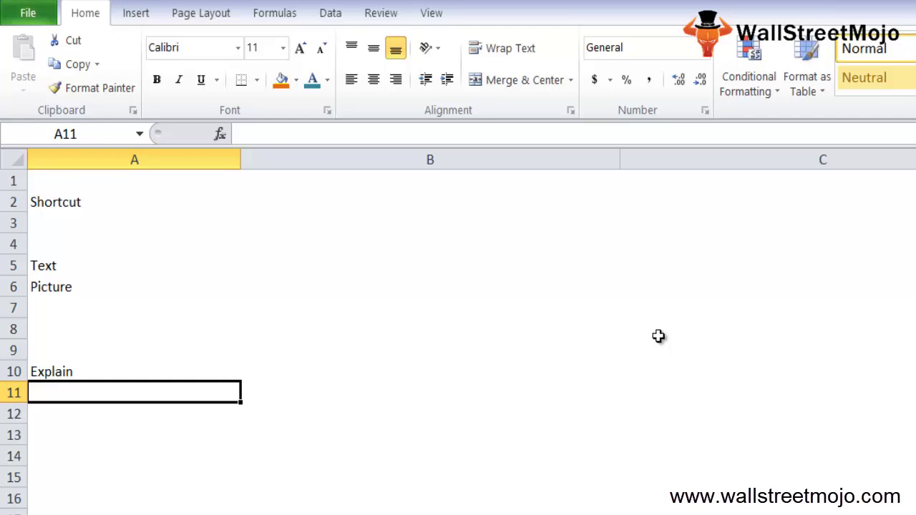
text(1. )
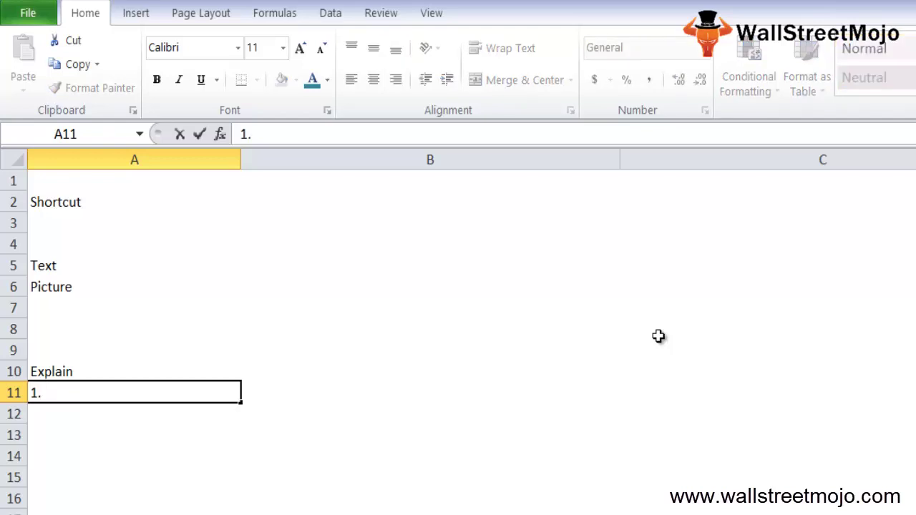
text(Link location)
key(Return)
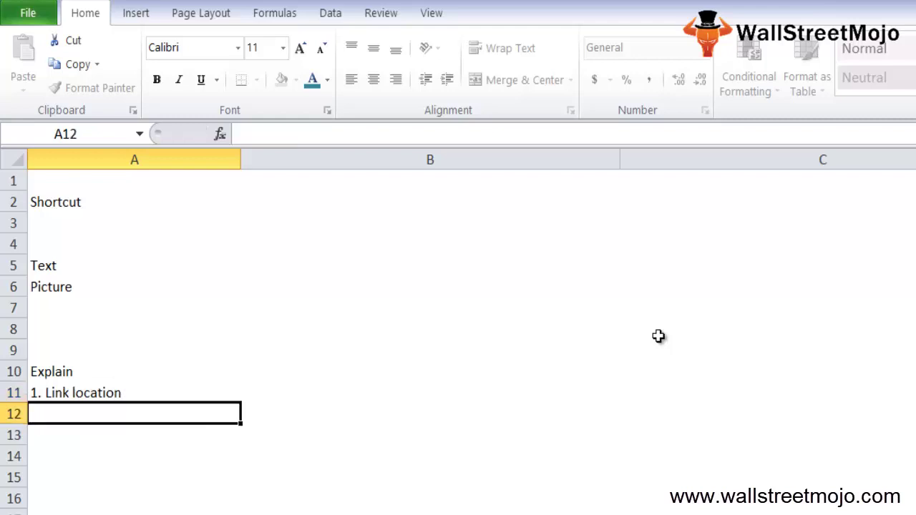
Enter "Specific place in a file" in cell A13 and "cell or named range" in cell A14
key(Return)
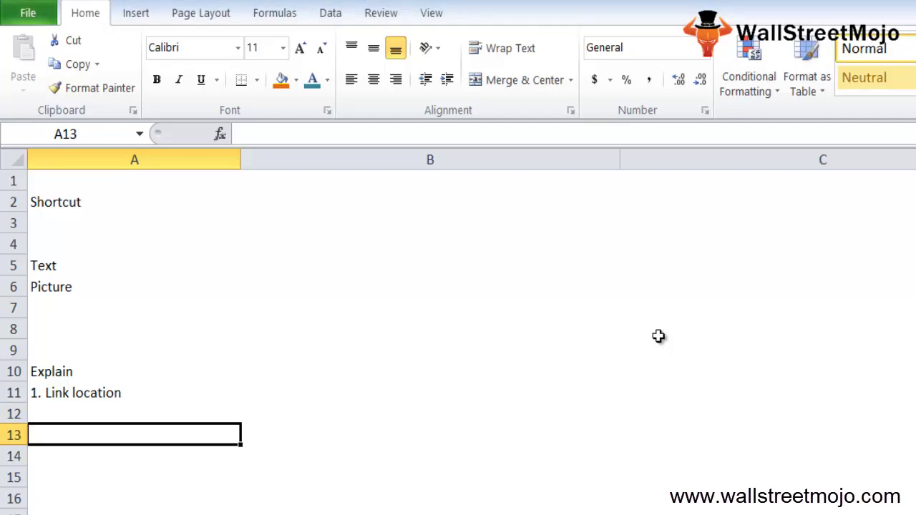
text(Specific)
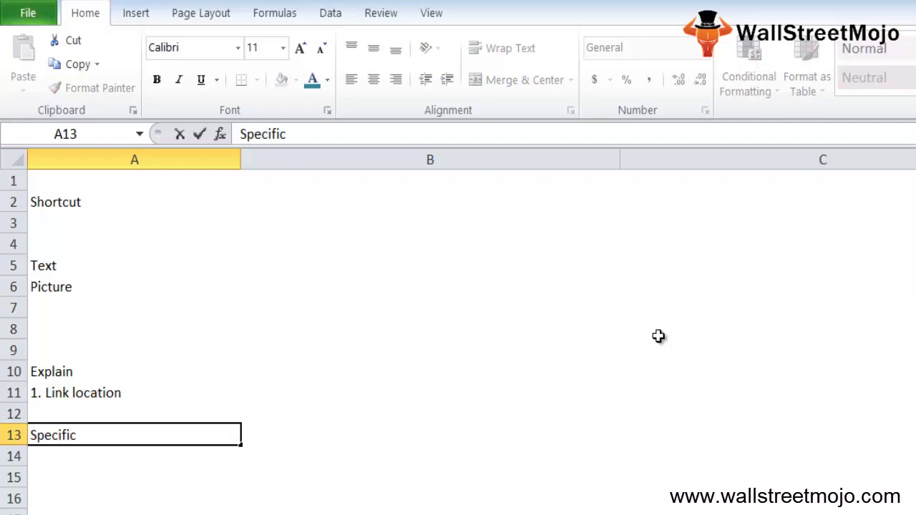
text( place in a file)
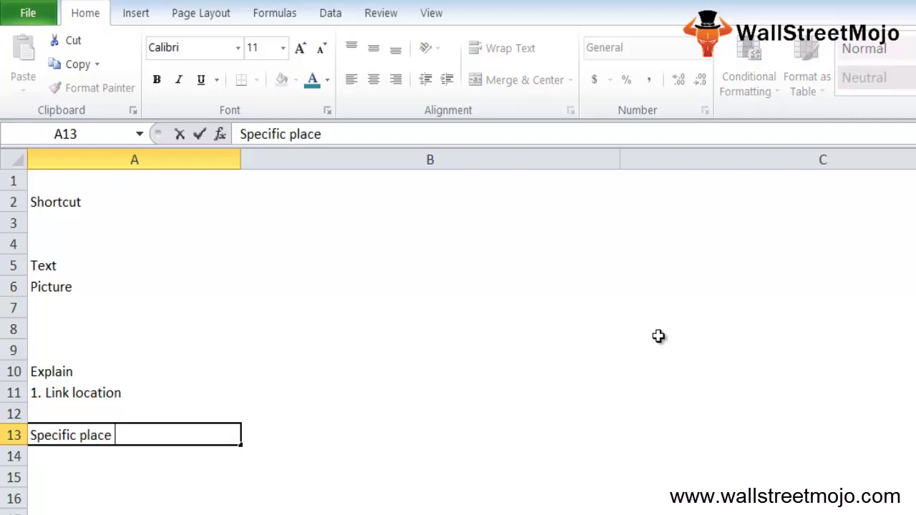
key(Return)
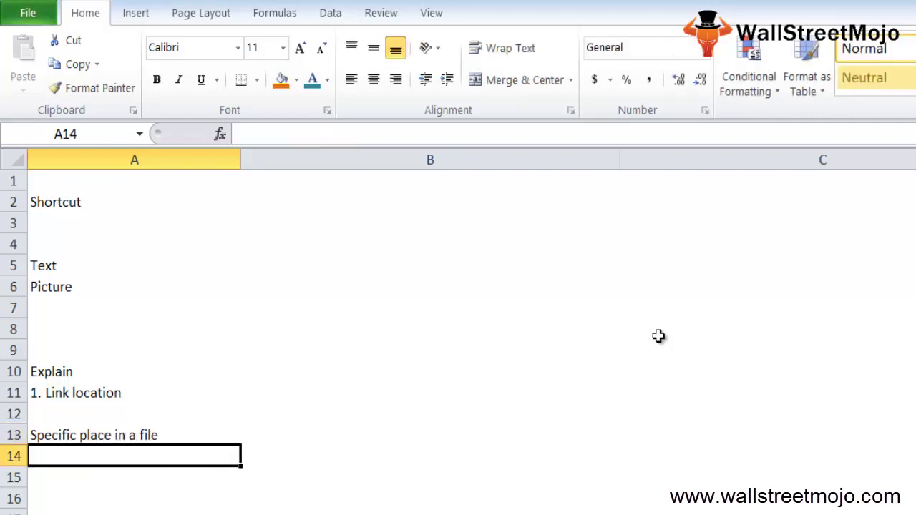
text(cel)
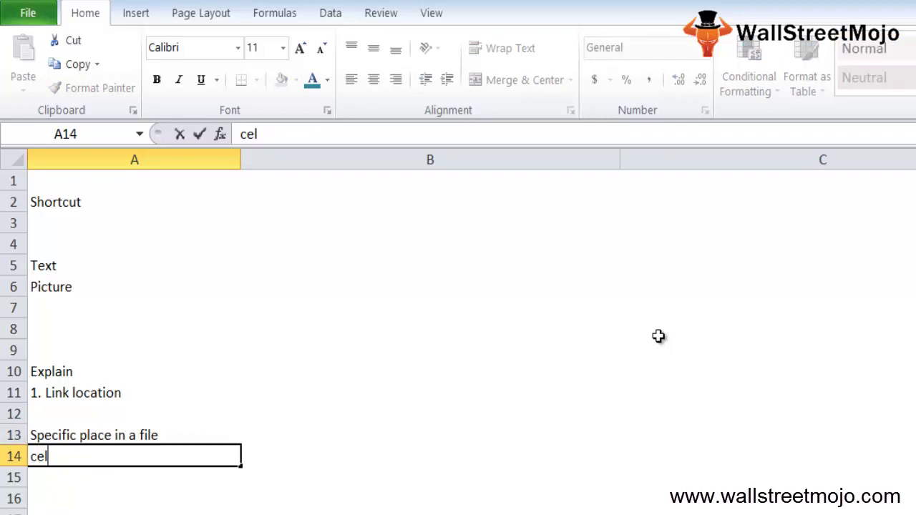
text(l or named r)
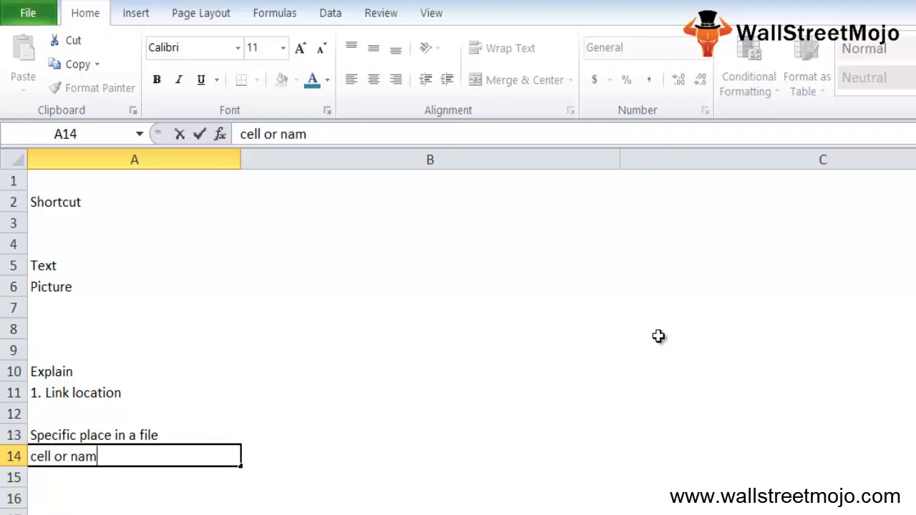
text(ange)
key(Return)
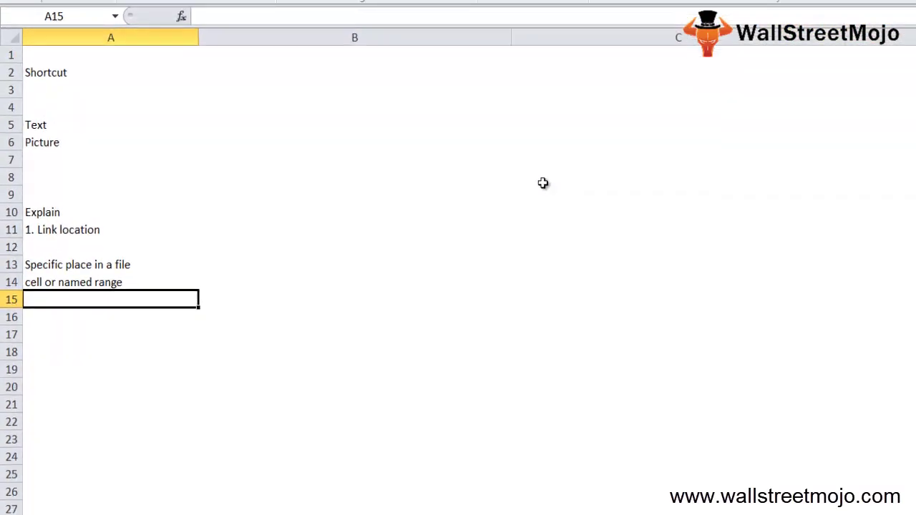
Enter "Uniform Resource locator" in cell A17 and its abbreviation "URL" in cell A18
key(Return)
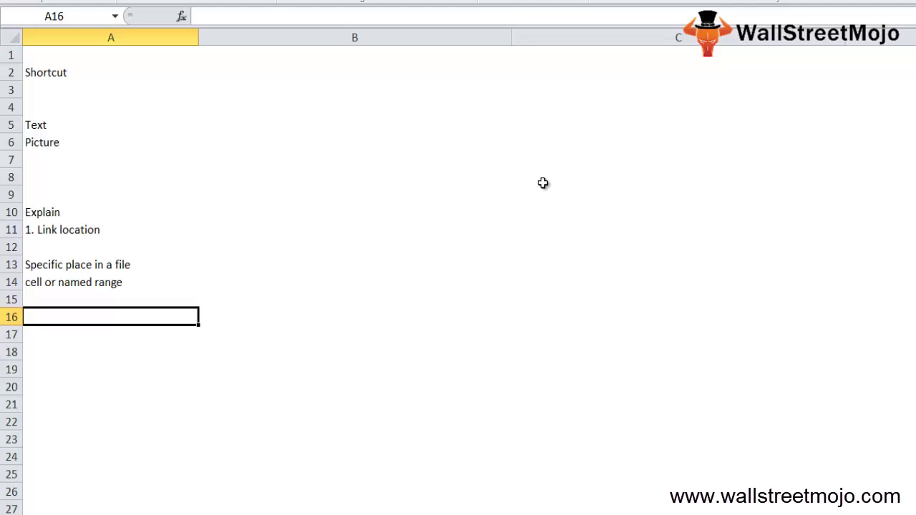
key(Return)
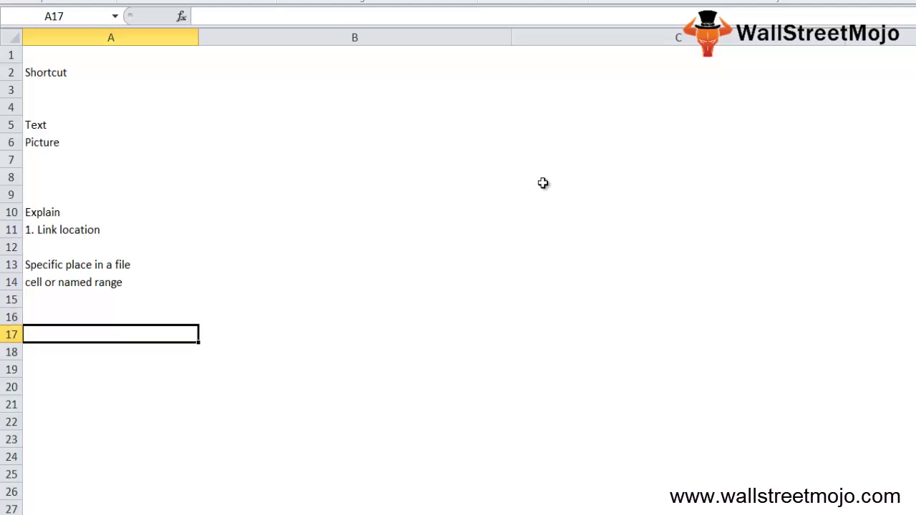
text(Uniform )
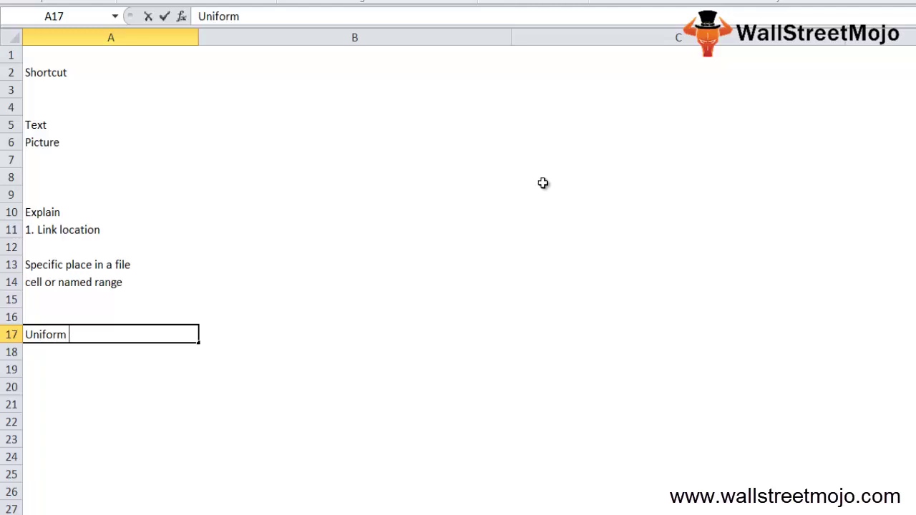
text(Resour)
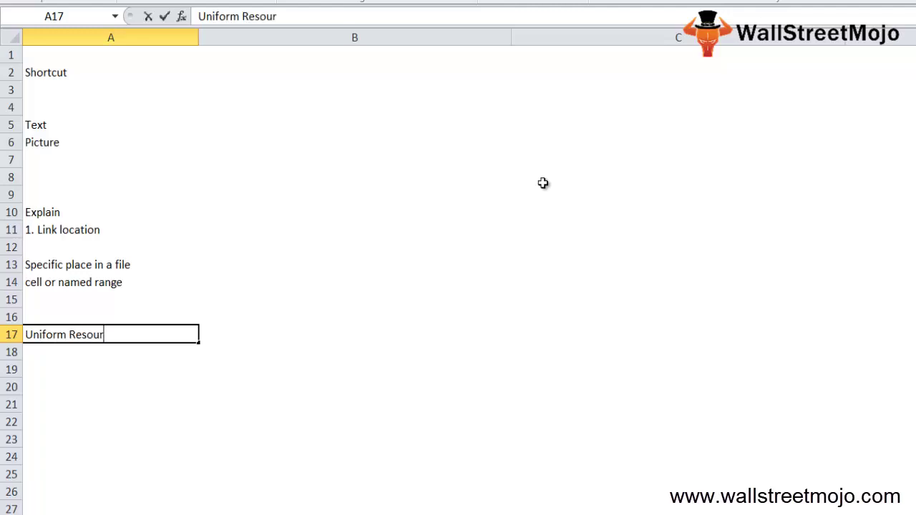
text(ce loca)
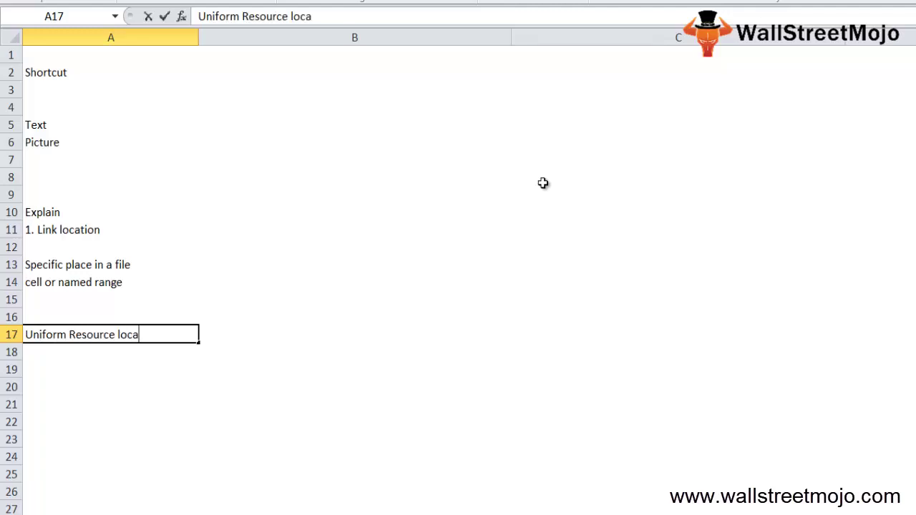
text(tor)
key(Return)
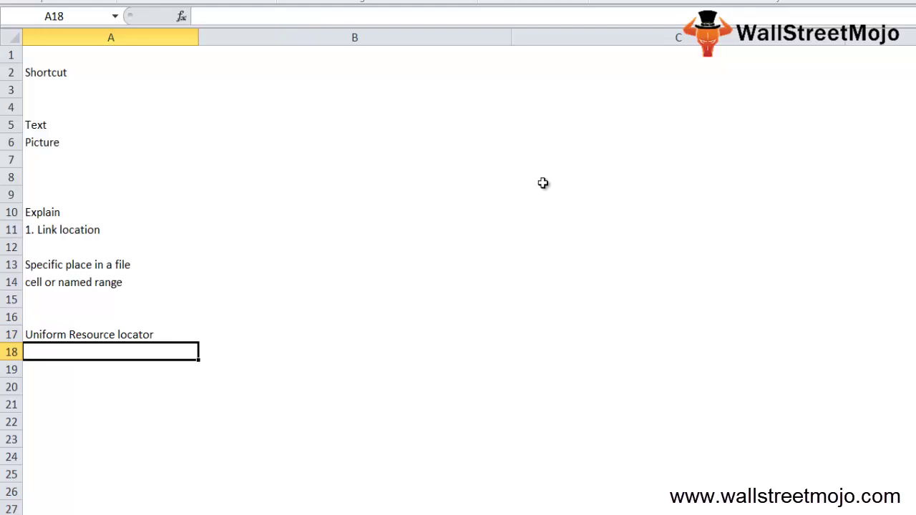
text(URL)
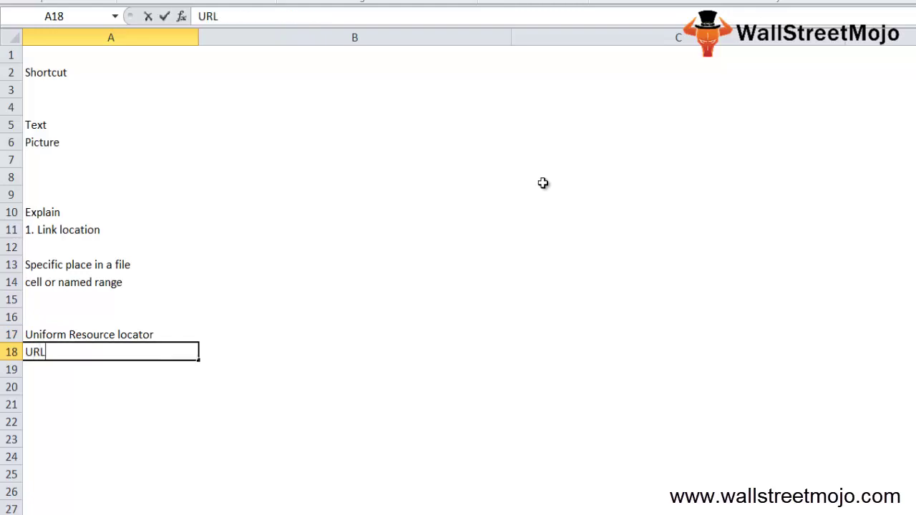
key(Return)
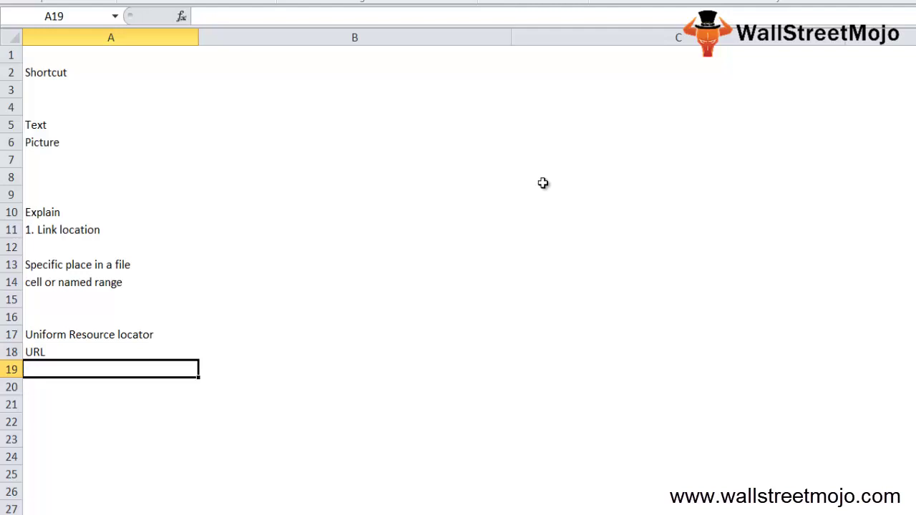
Enter "*Note" in cell A20 and "Is no longer" in cell A21
key(Return)
text(*Note)
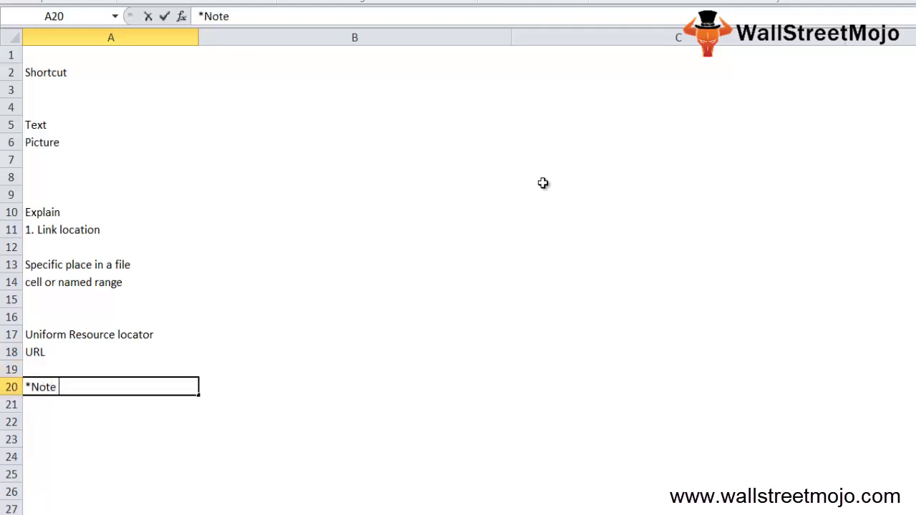
key(Return)
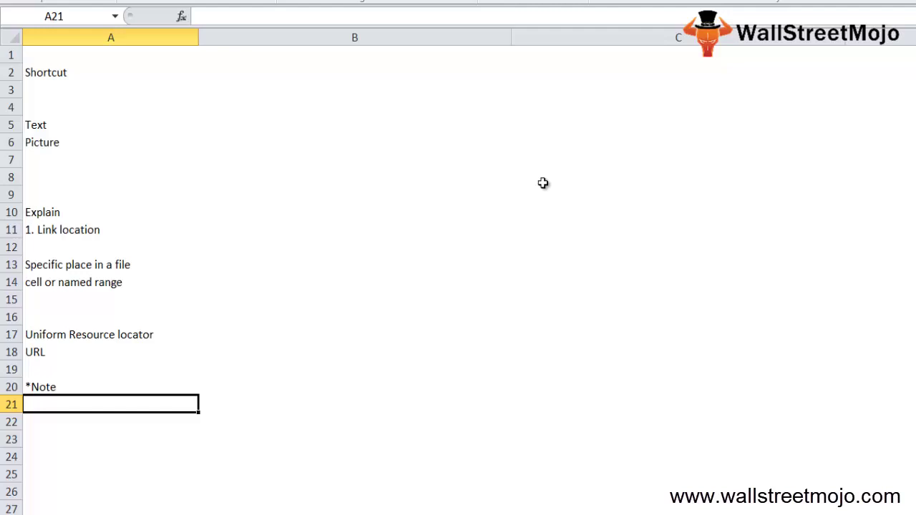
key(Down)
key(Up)
text(Is no lon)
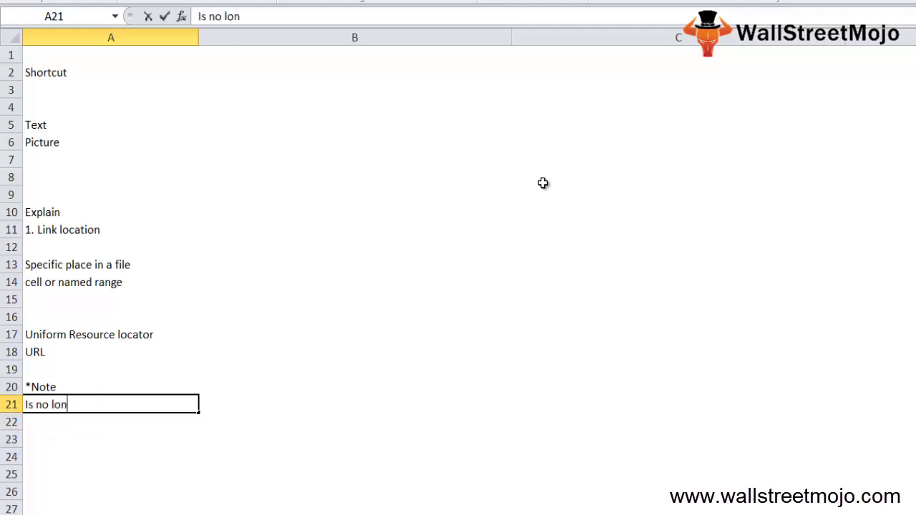
text(ger)
key(Return)
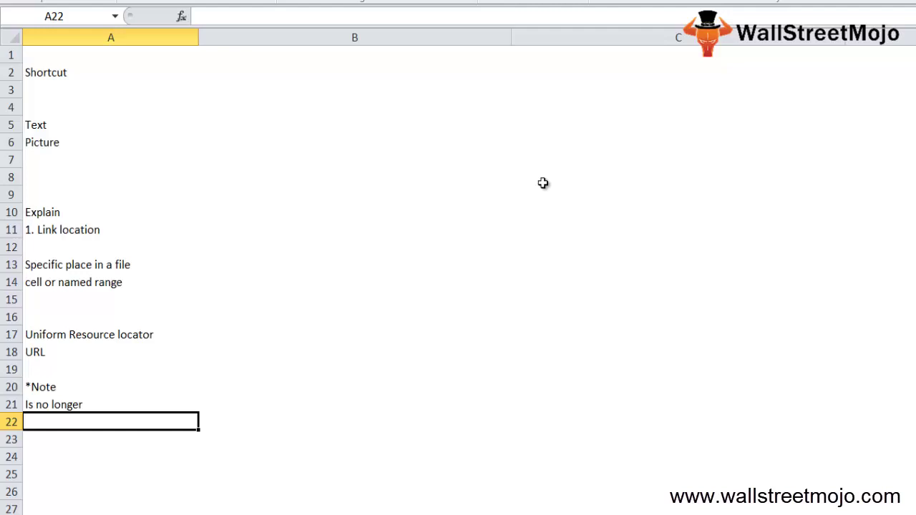
Enter the heading "* Friendly name" in cell A23 and "Link location" in cell A24
key(Down)
key(Down)
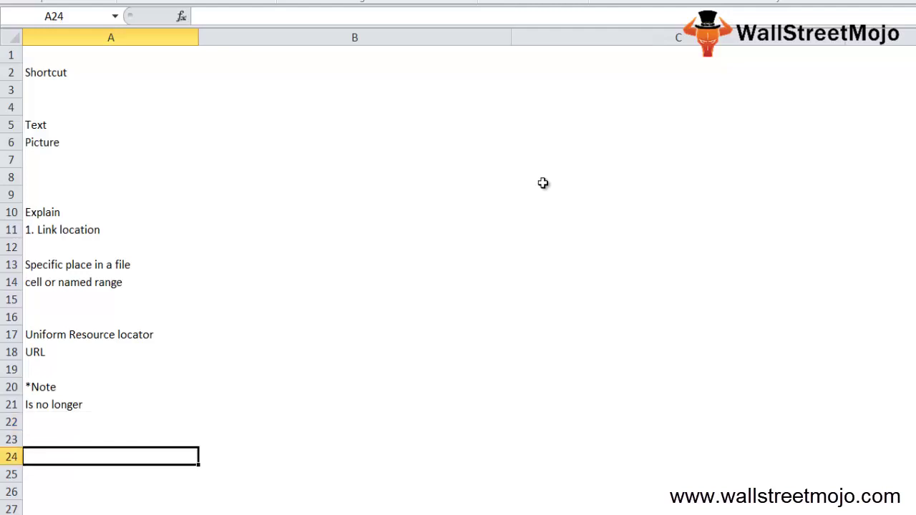
key(Up)
key(Down)
key(Up)
text(*)
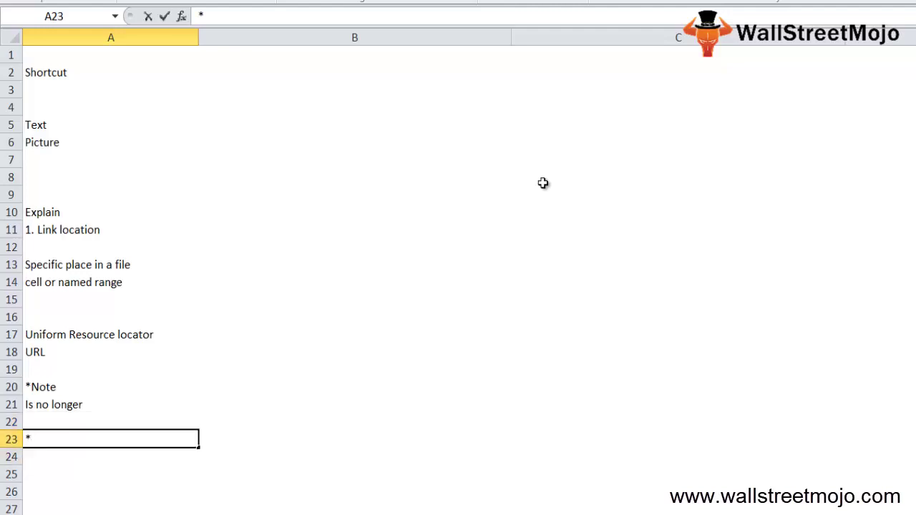
text( Friendly name)
key(Return)
key(Up)
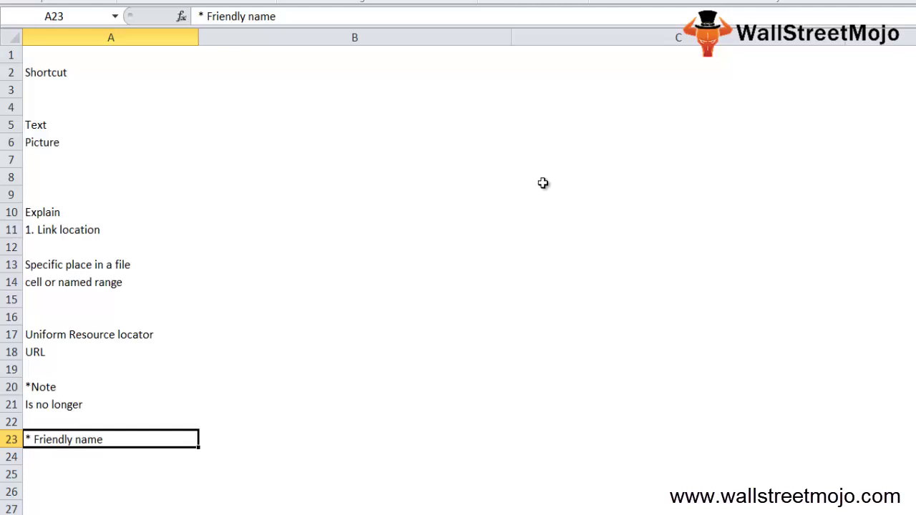
key(Return)
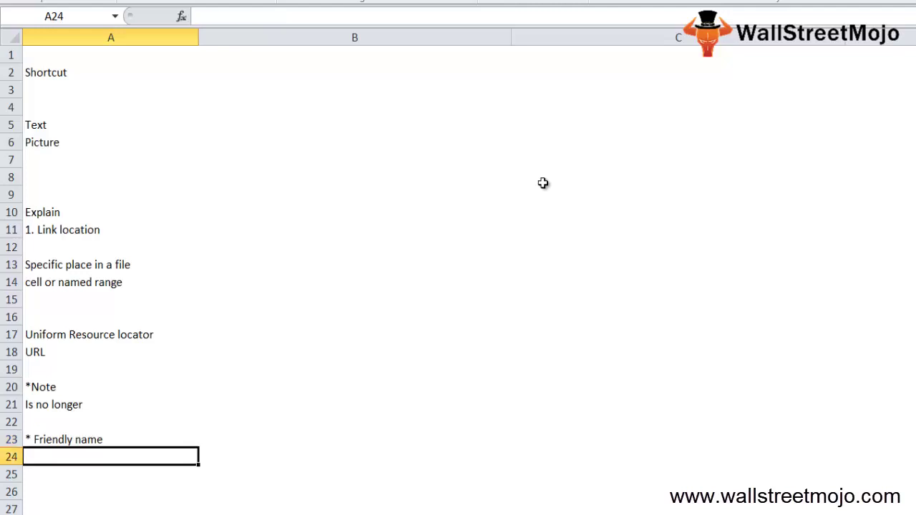
text(Link )
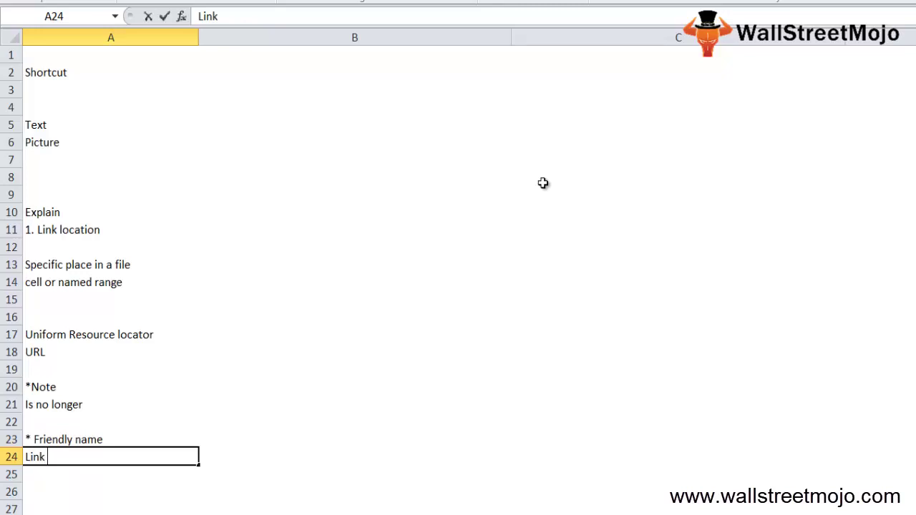
text(location)
key(Return)
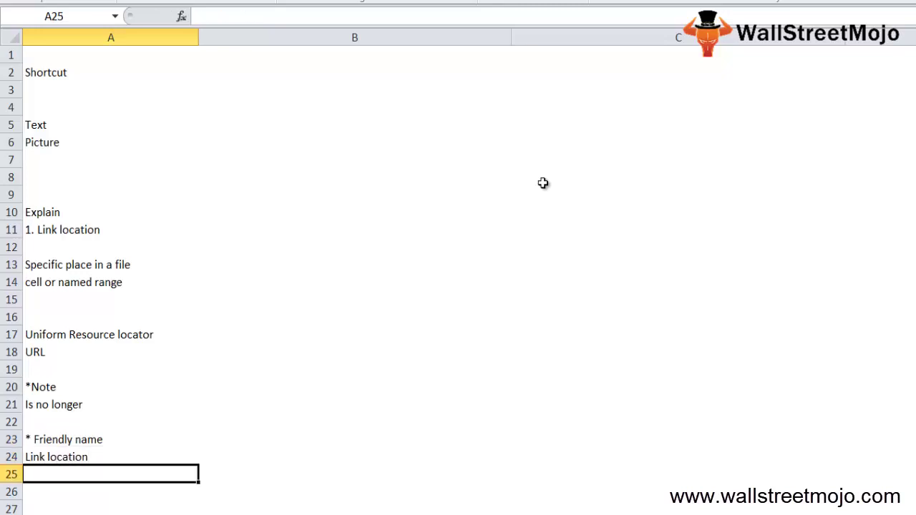
List "Text", "Name", "Value" and "Cell" in cells A26 to A29
key(Return)
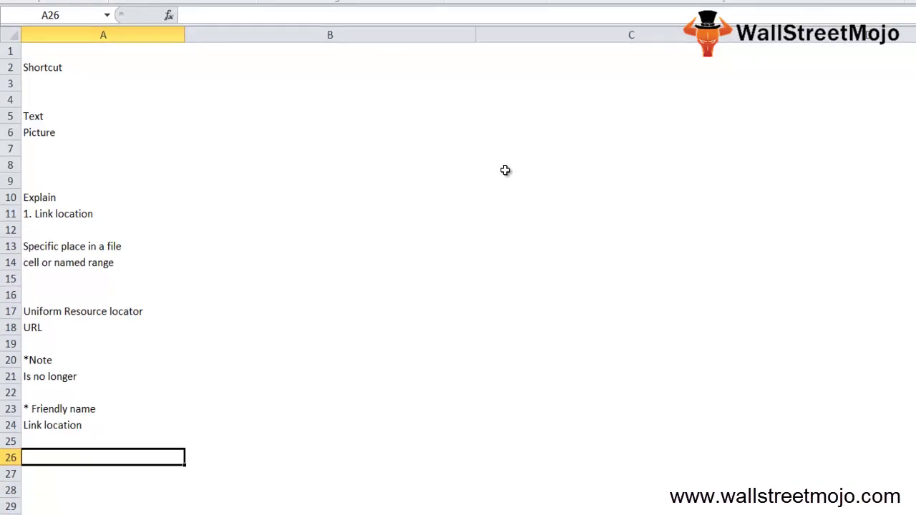
text(Text)
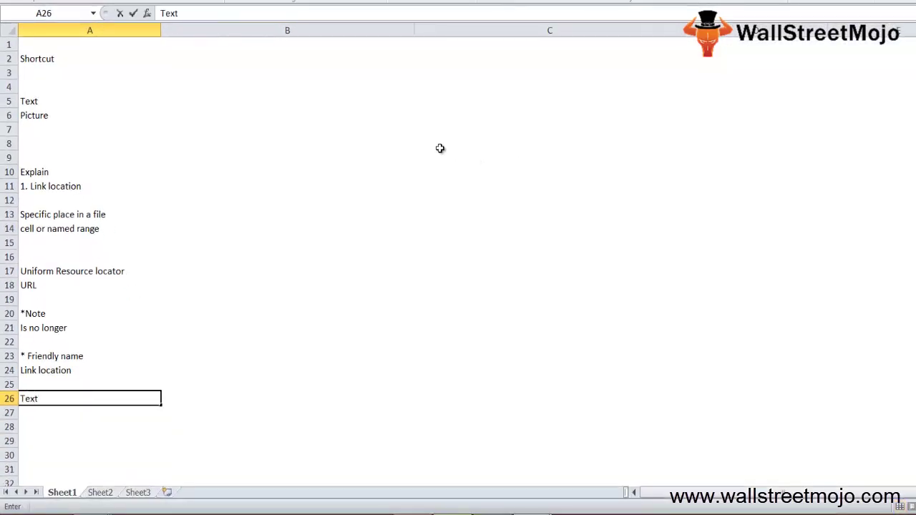
key(Return)
text(Name)
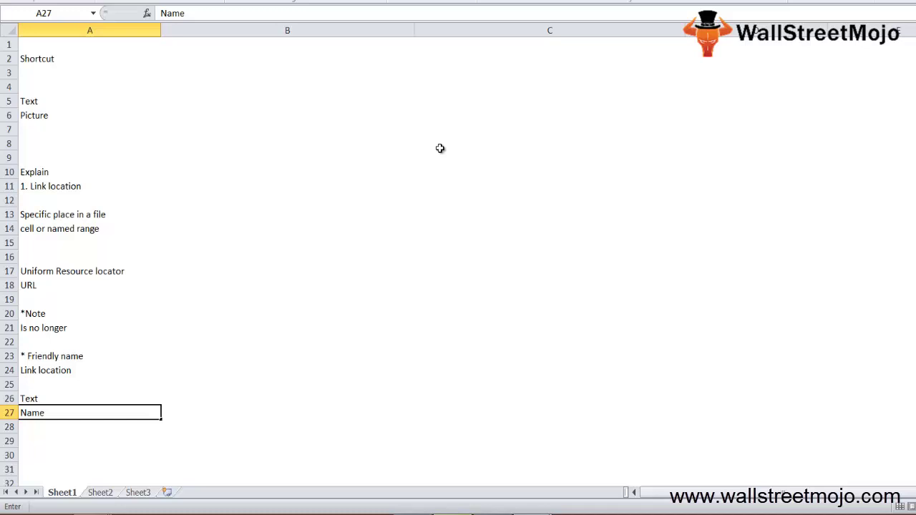
key(Return)
text(Value)
key(Return)
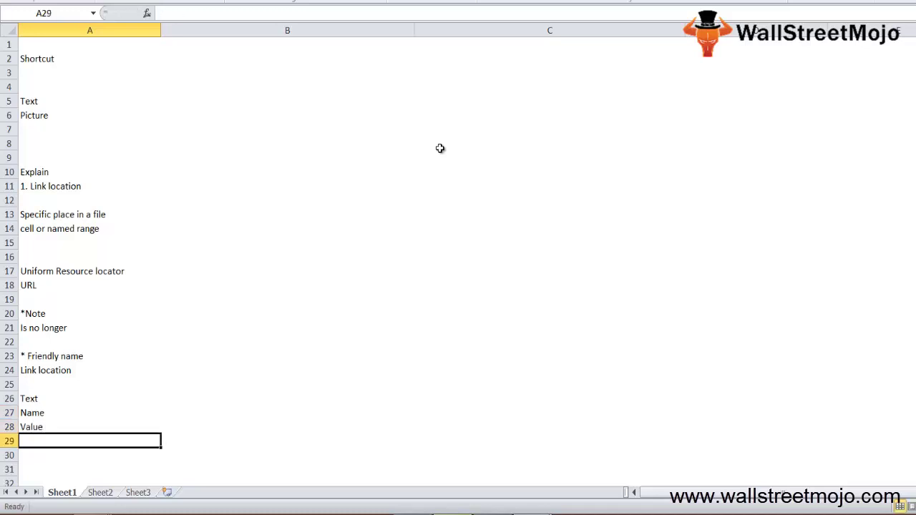
text(Cell)
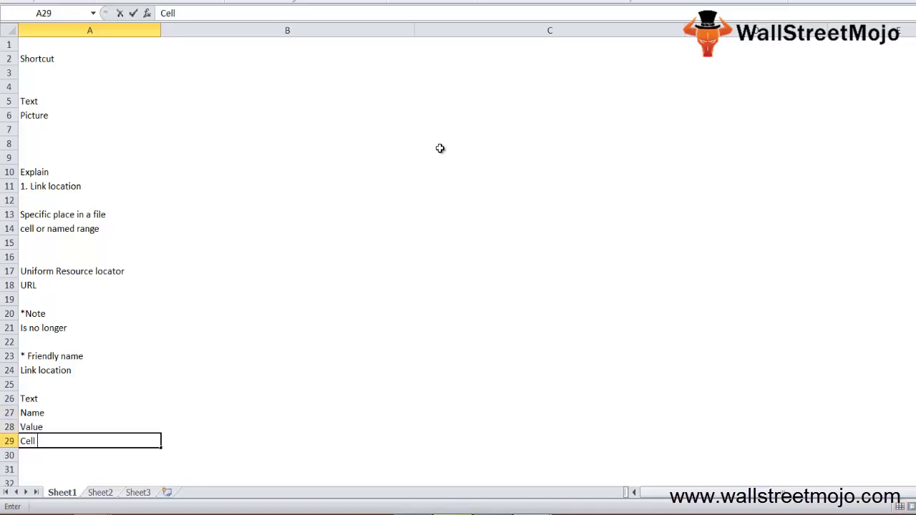
key(Return)
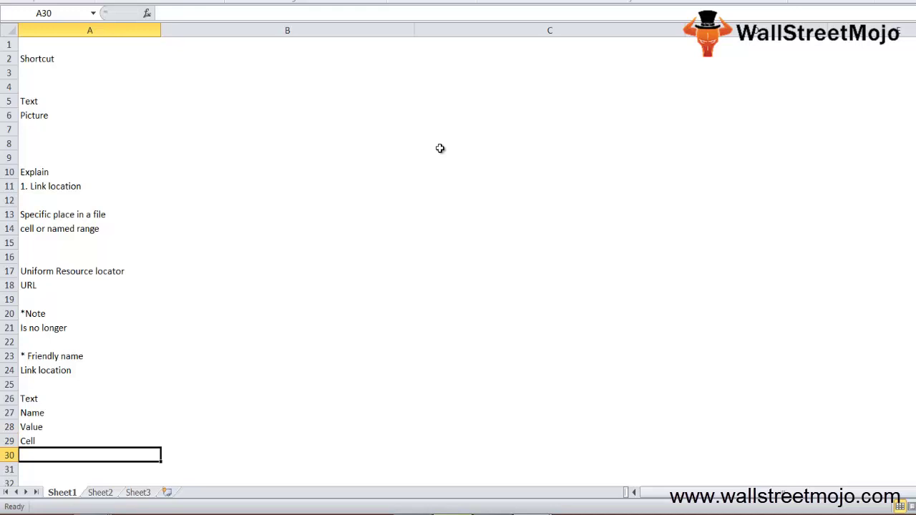
Enter "Value" in cell A31, one blank row below the list
key(Down)
key(Down)
key(Down)
key(Down)
key(Down)
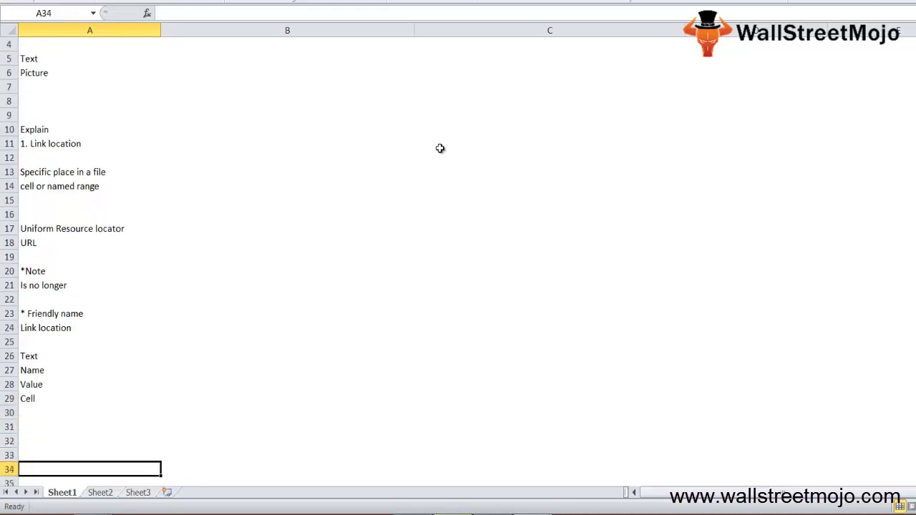
key(Up)
key(Up)
key(Up)
key(Up)
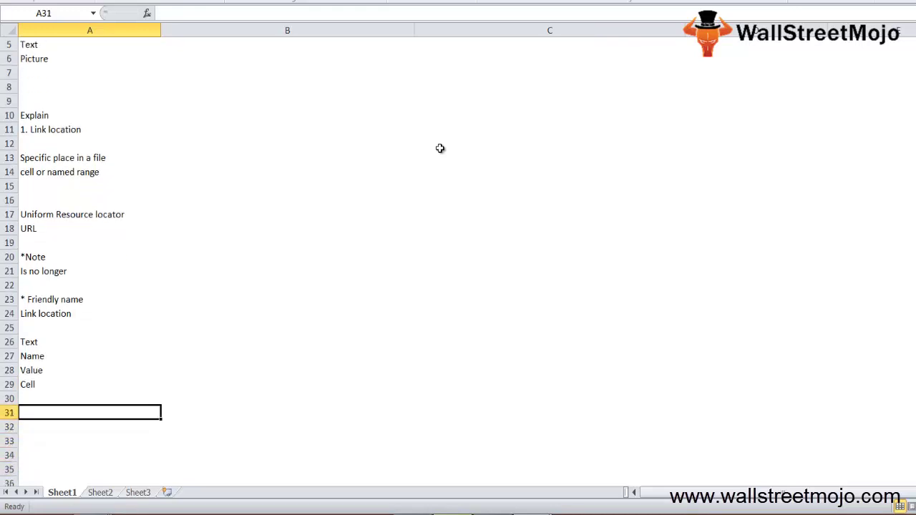
text(Value)
key(Return)
key(Up)
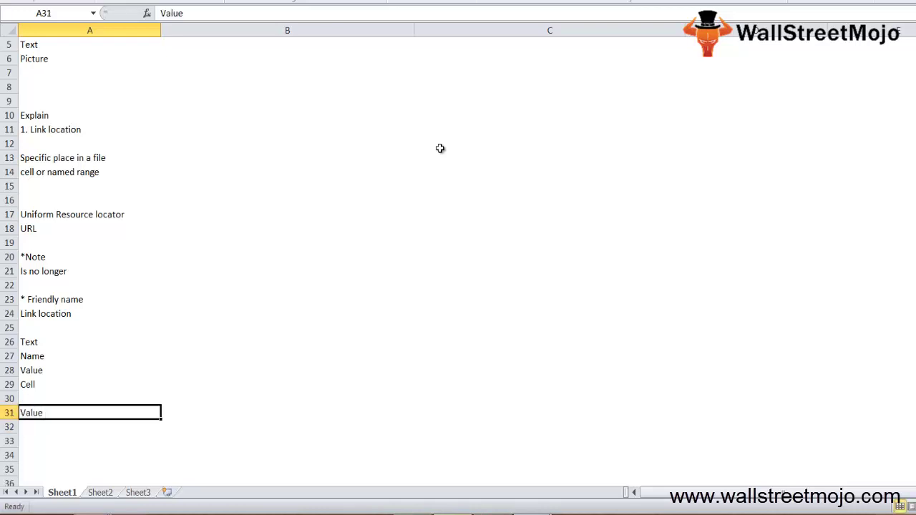
Edit cell A31 to put a hash sign in front of the word, making it "#Value"
key(F2)
key(Left)
key(Left)
key(Left)
key(Left)
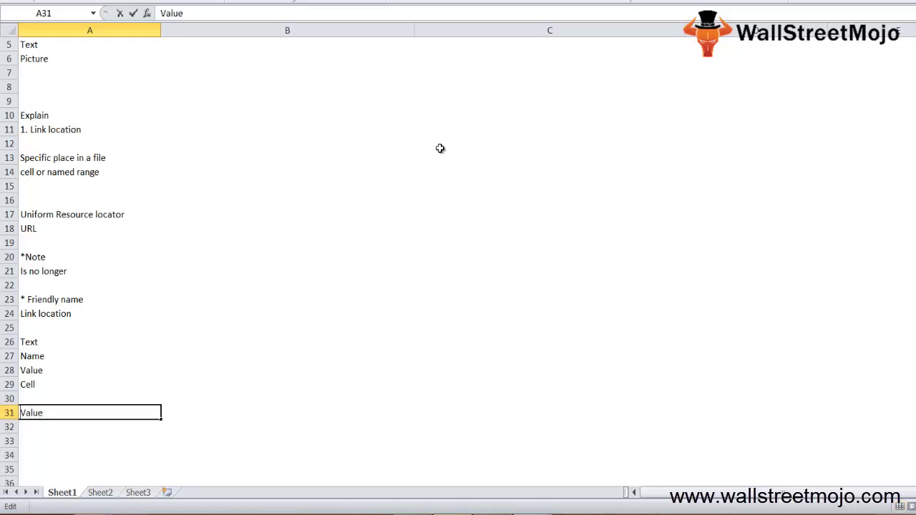
text(#)
key(Return)
key(Up)
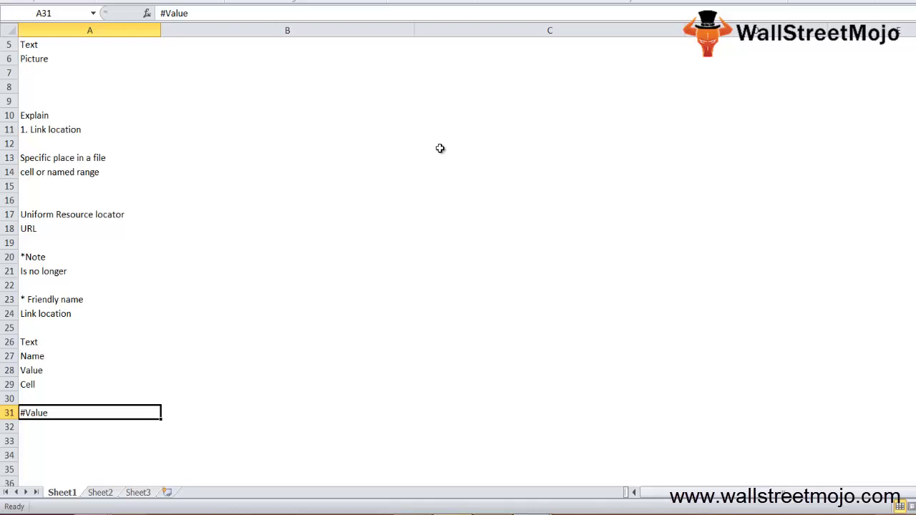
Enter the first instruction, "1. Select the text,cell", in cell C6
key(Right)
key(Right)
key(Right)
key(Right)
key(Right)
key(Right)
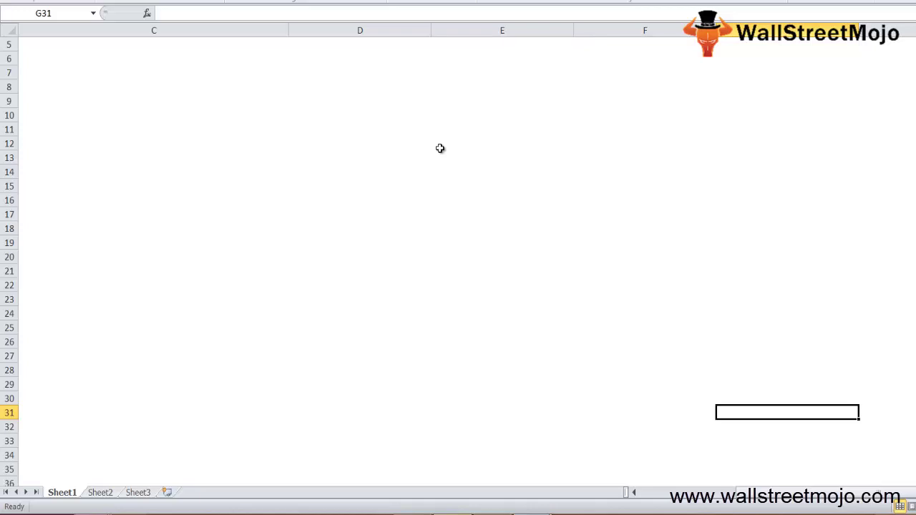
key(Up)
key(Up)
key(Up)
key(Up)
key(Up)
key(Up)
key(Up)
key(Up)
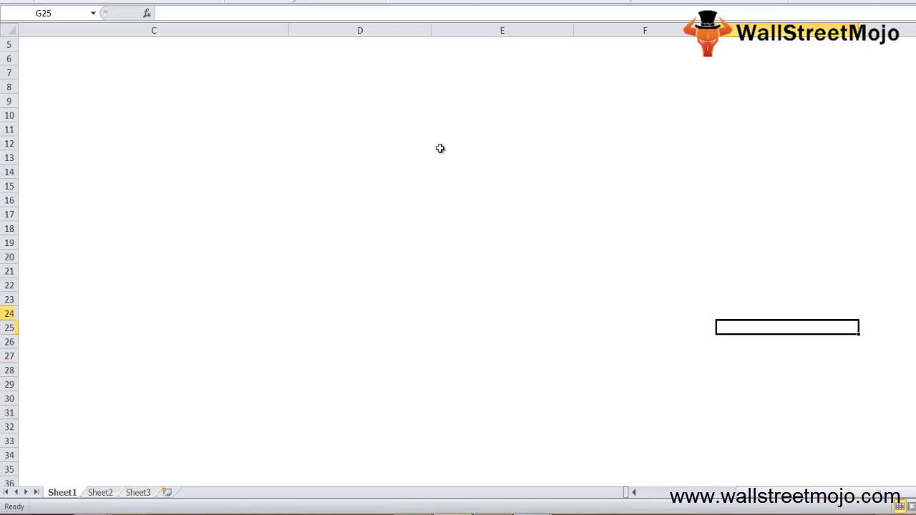
key(Left)
key(Left)
key(Left)
key(Left)
click(98, 61)
text(1.)
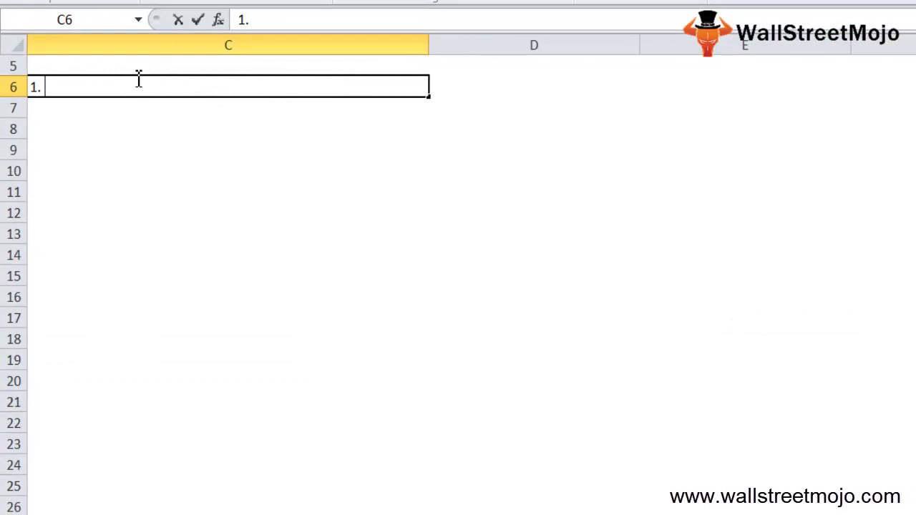
text( Select the tex)
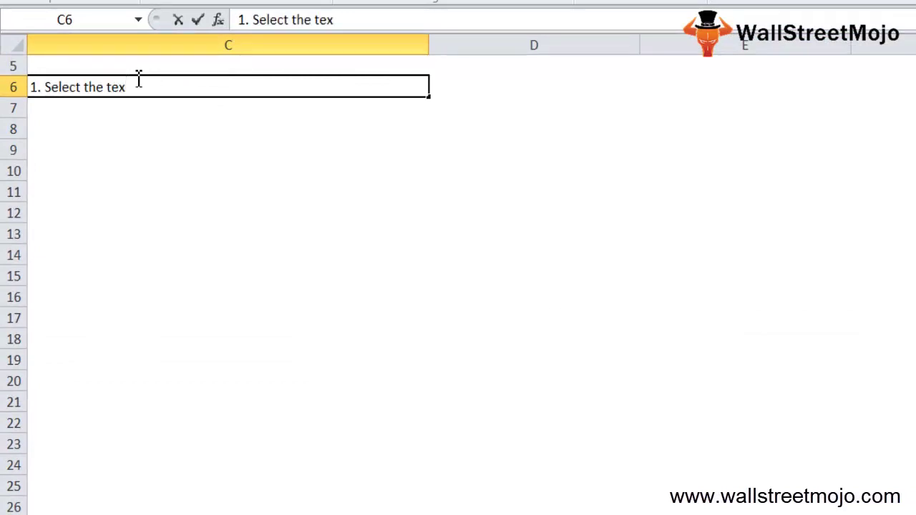
text(t,cell)
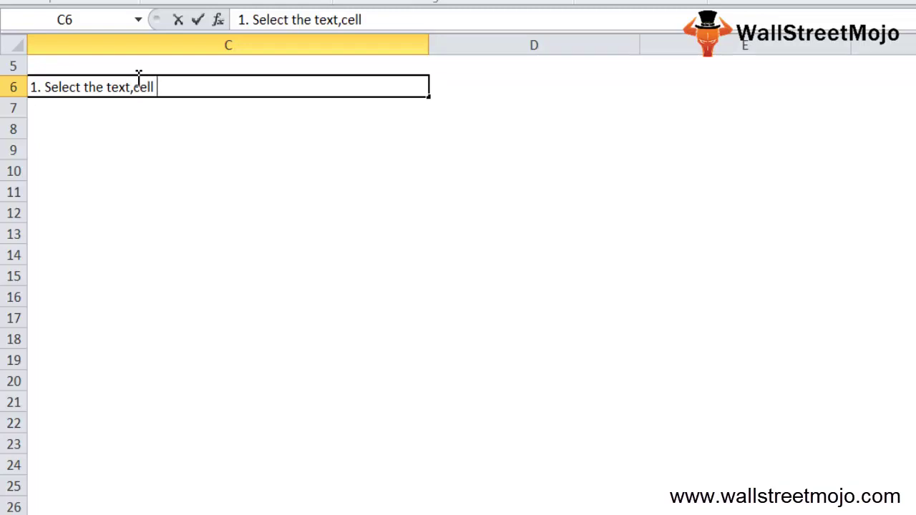
key(Return)
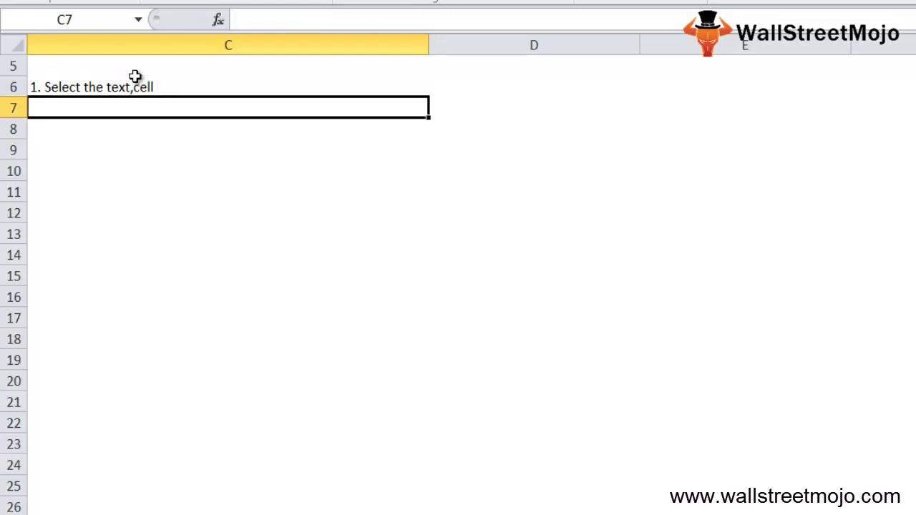
Enter the second instruction, "2. Insert tab Click hyperlink", in cell C7
text(2. )
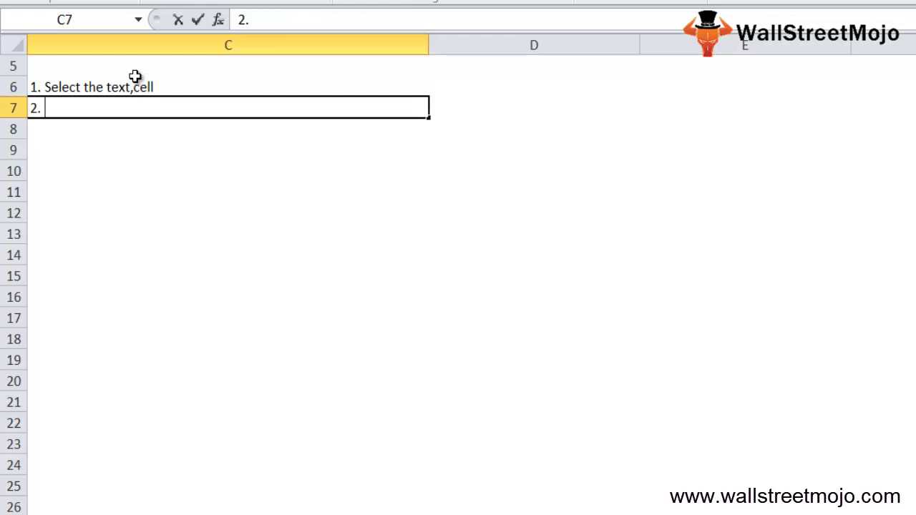
text(Insert tab)
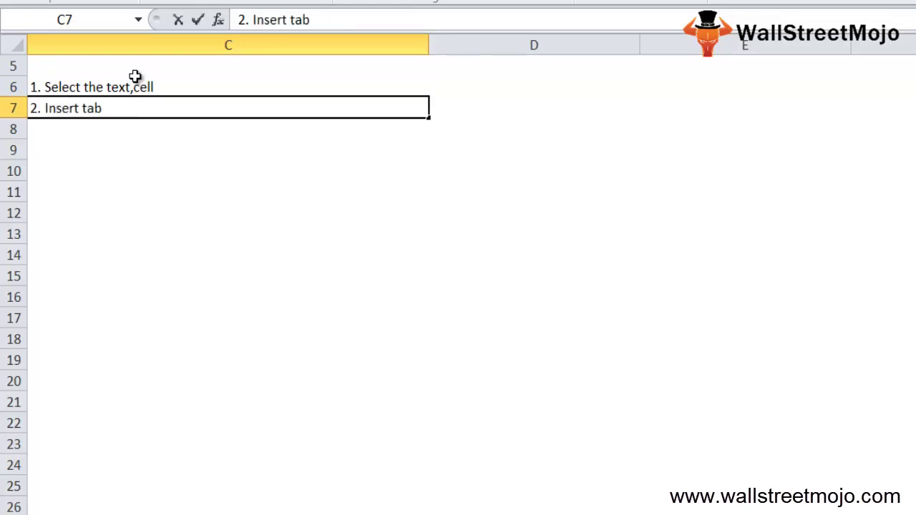
text( Click hyperlink)
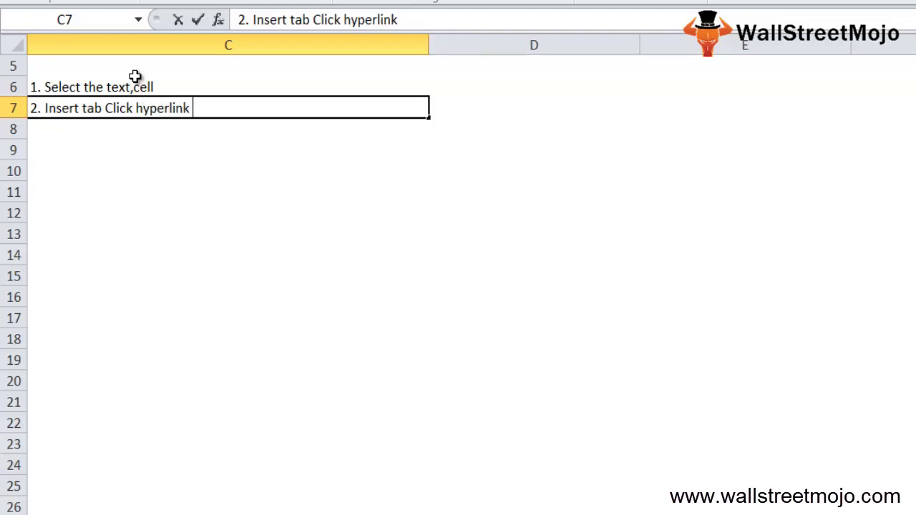
key(Return)
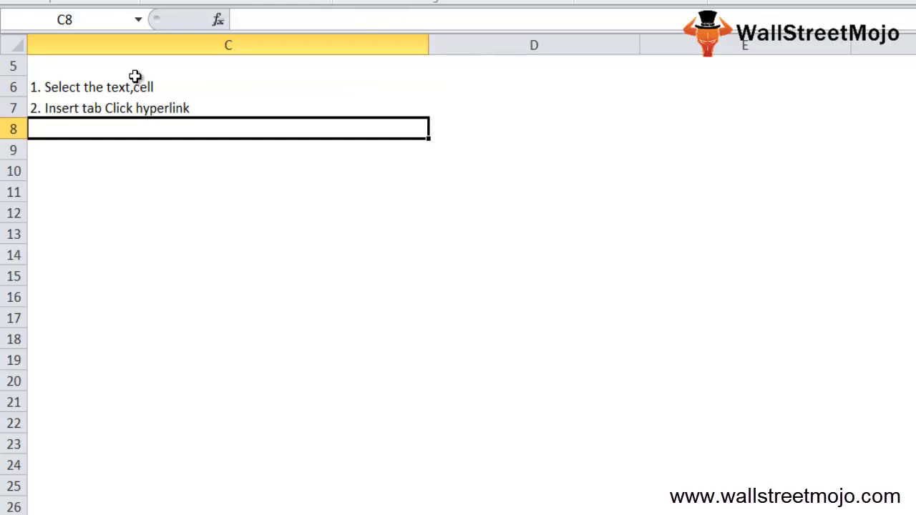
Bring up the available commands for empty cell C9 to locate the Hyperlink option, leaving the cell unchanged
key(Down)
key(shift+F10)
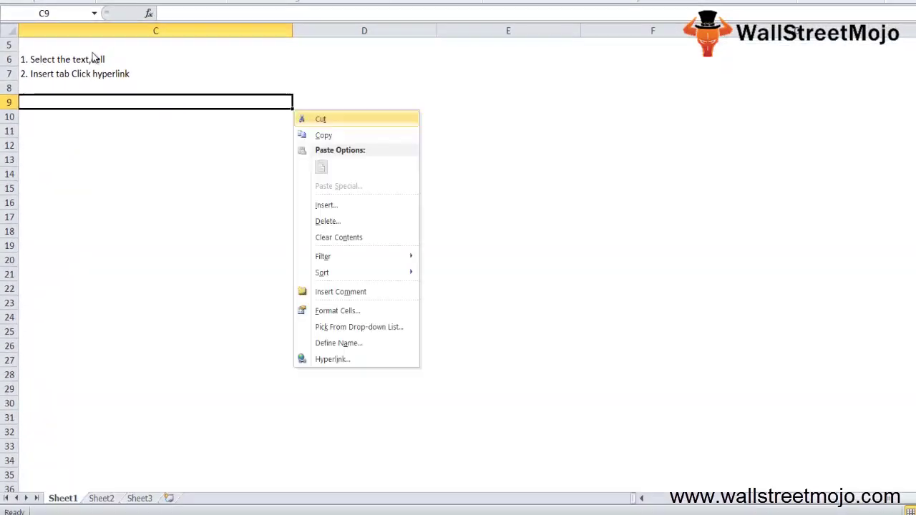
key(Up)
key(Up)
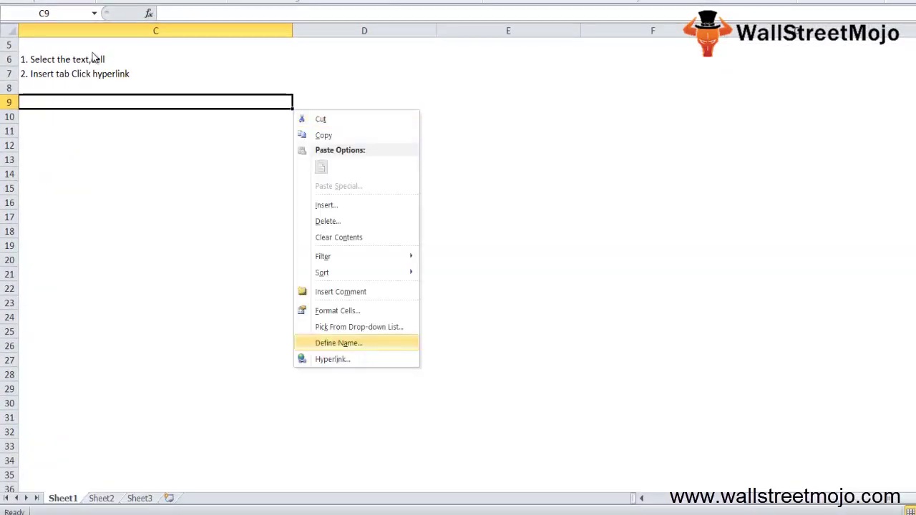
key(Down)
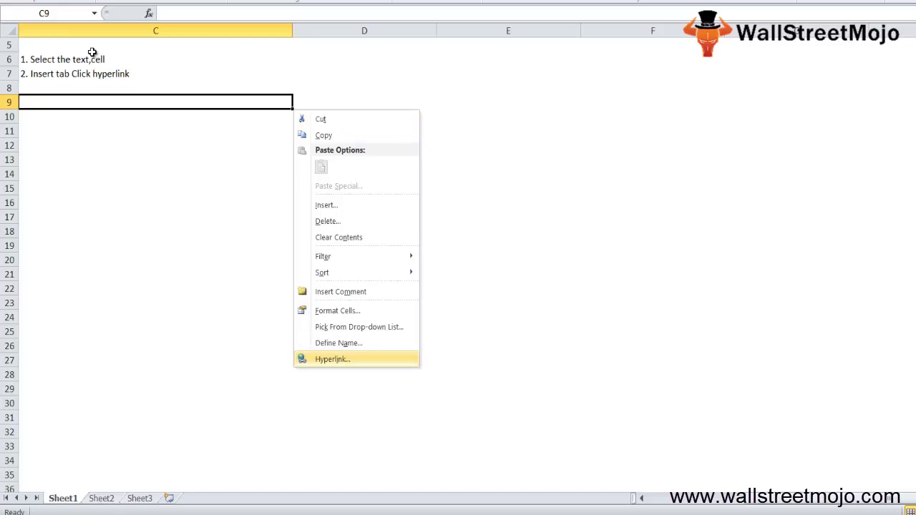
key(Return)
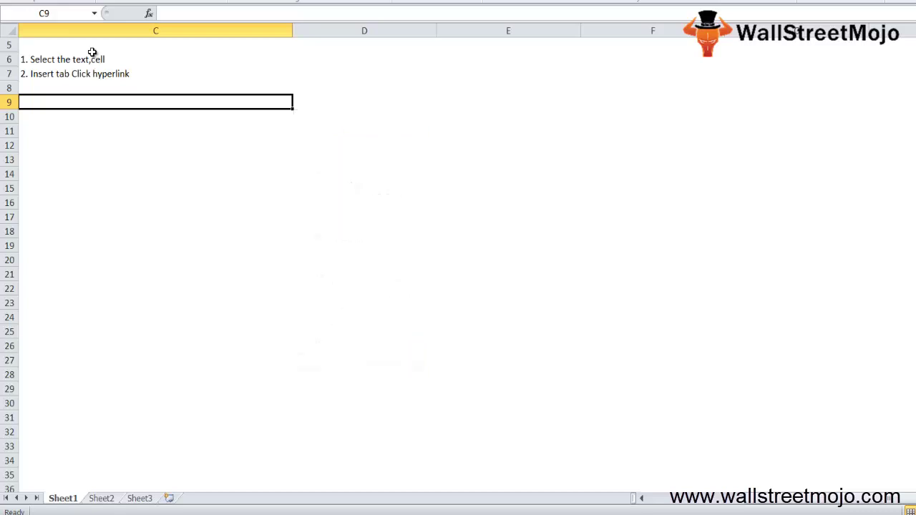
drag(113, 107, 114, 108)
right_click(106, 103)
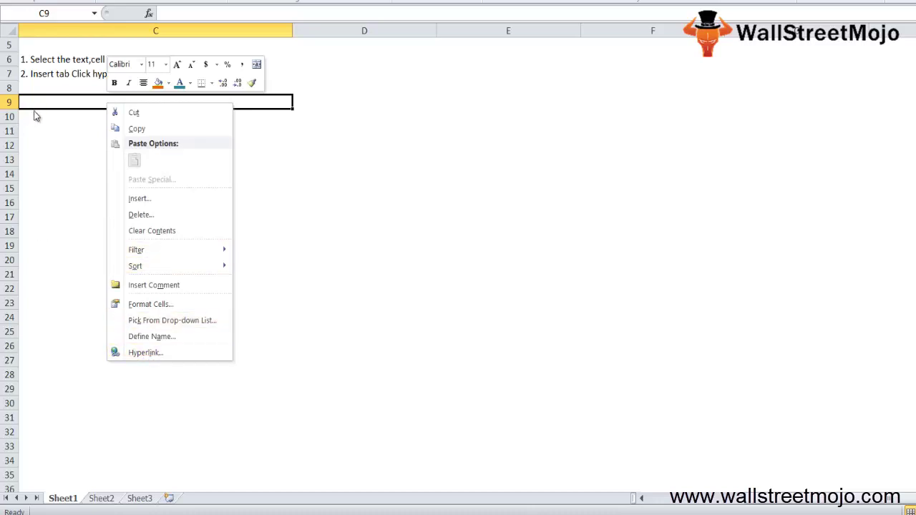
key(Escape)
View the Insert Hyperlink dialog for cell C8 and close it without creating a link
key(Up)
text(3.)
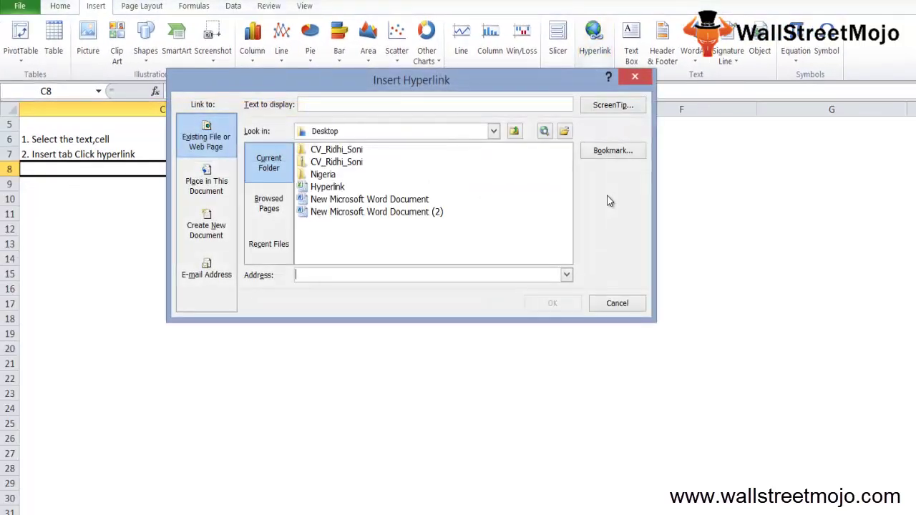
click(634, 76)
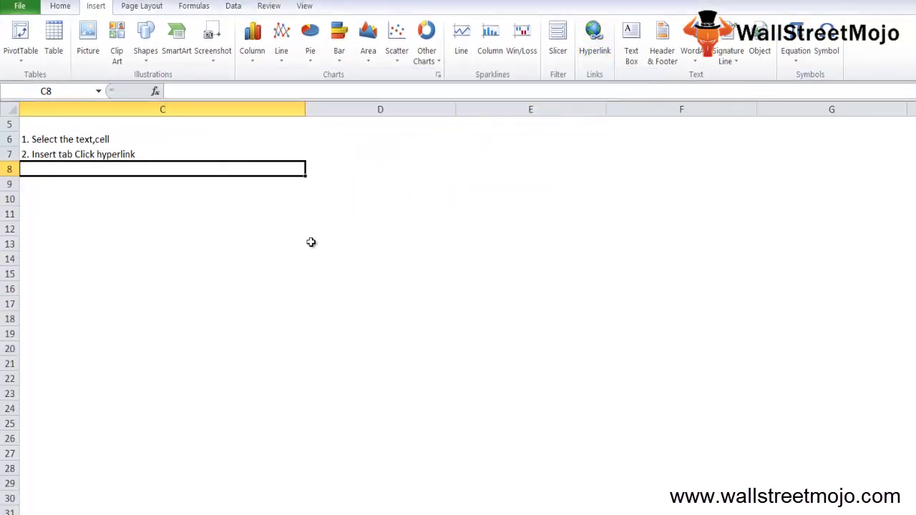
click(258, 249)
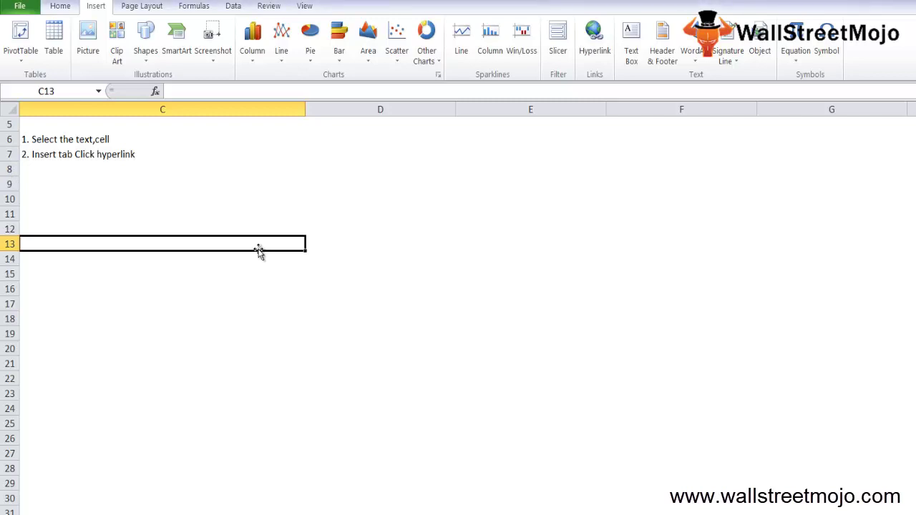
key(Down)
key(Down)
key(Up)
key(Up)
key(Up)
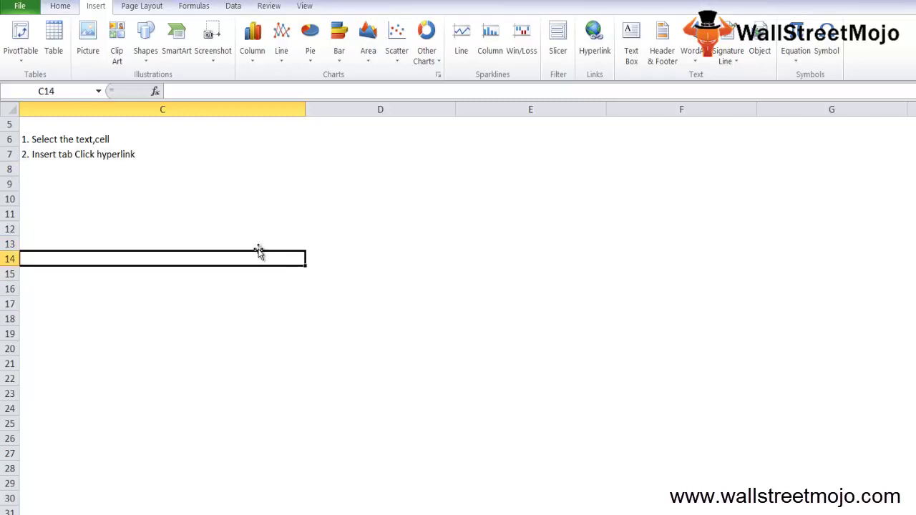
key(Down)
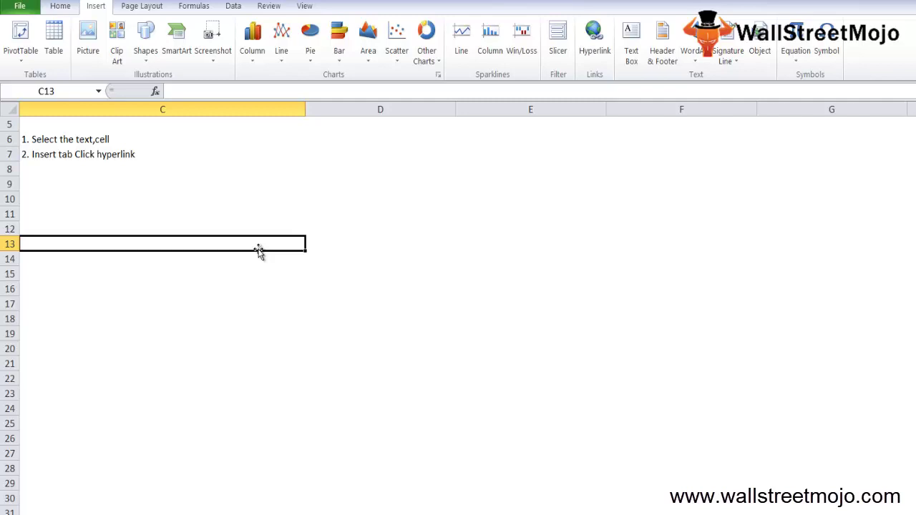
key(Down)
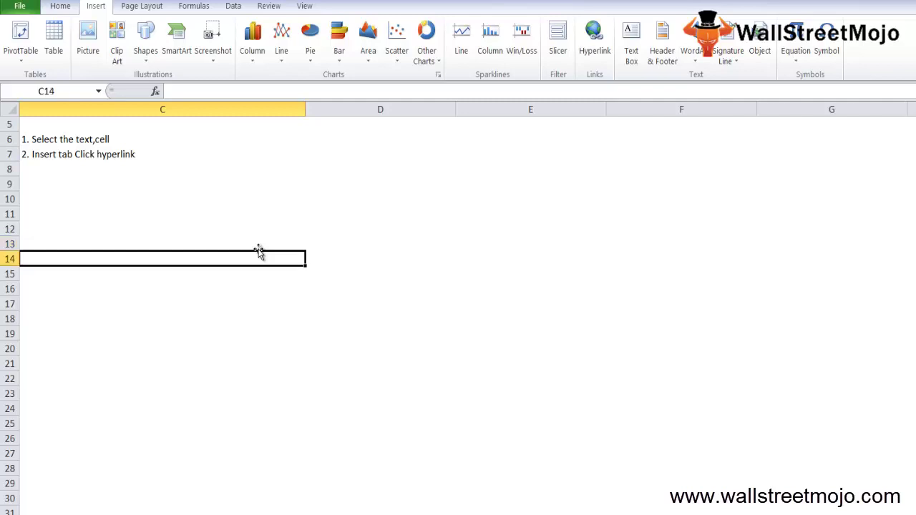
Enter the label "Email" in cell C15
key(Down)
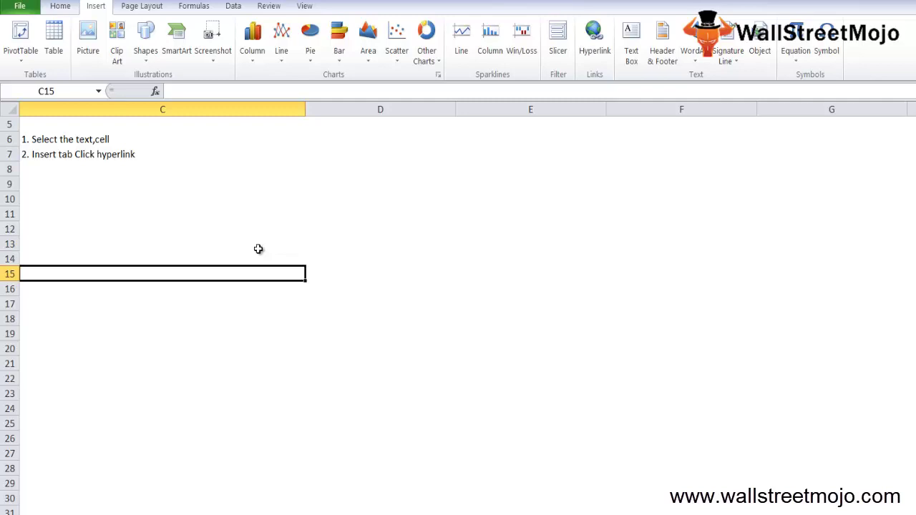
text(Email)
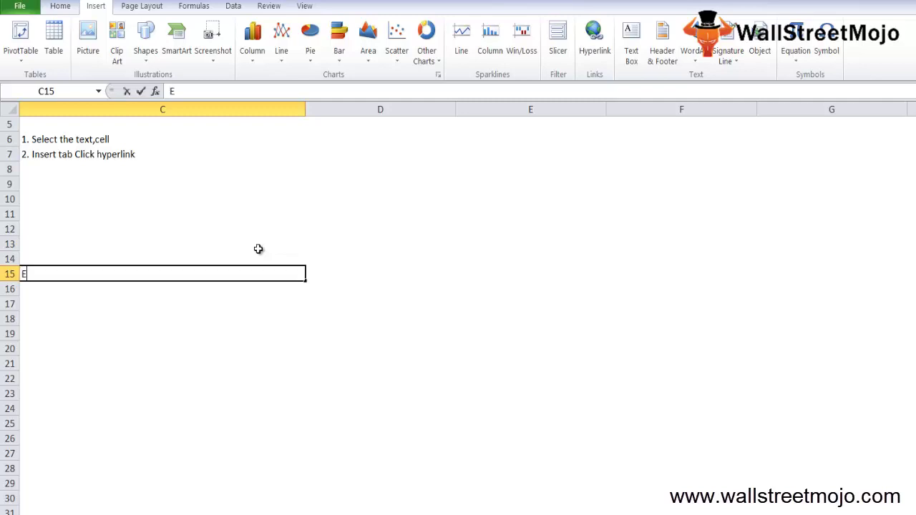
key(Return)
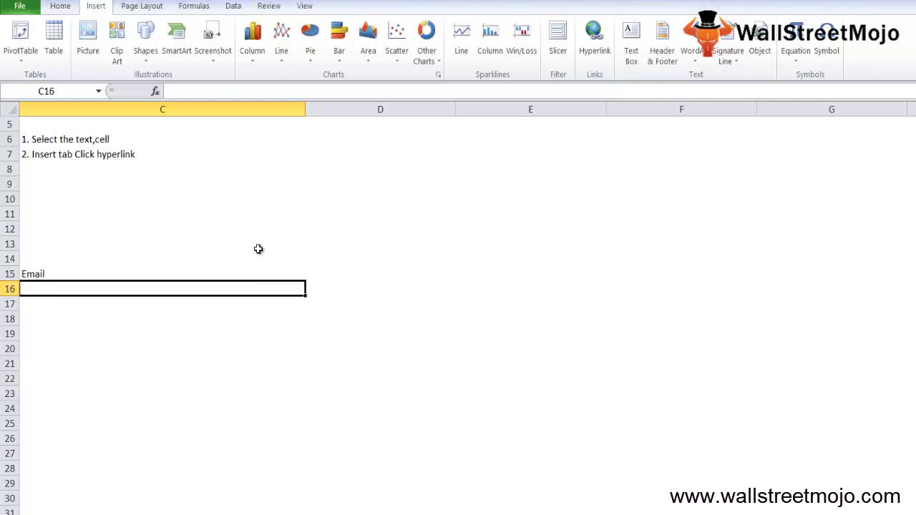
Enter 'malto" with its leading apostrophe in cell C16, directly below the Email label
text(M)
key(BackSpace)
text(')
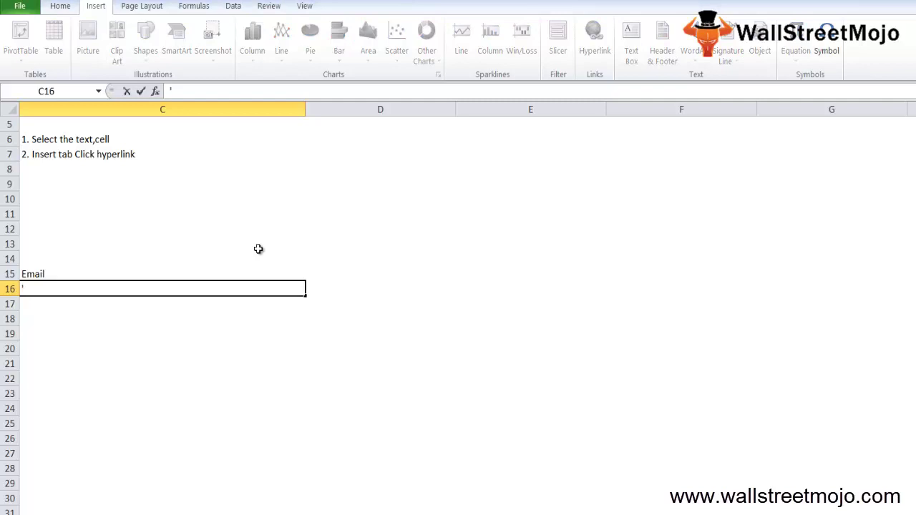
text(malto")
key(Return)
key(Up)
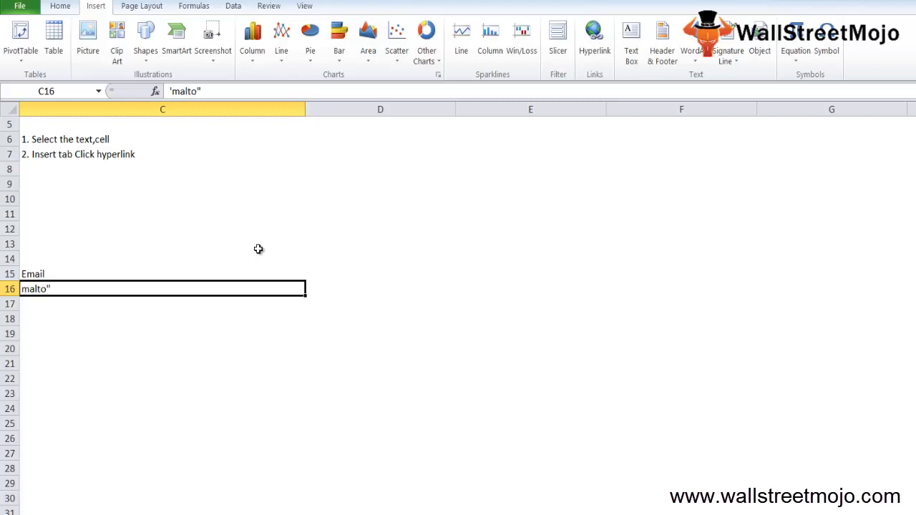
Start a HYPERLINK formula in cell C18 to view its argument hints, and discard the formula
key(Down)
key(Down)
key(Down)
key(Down)
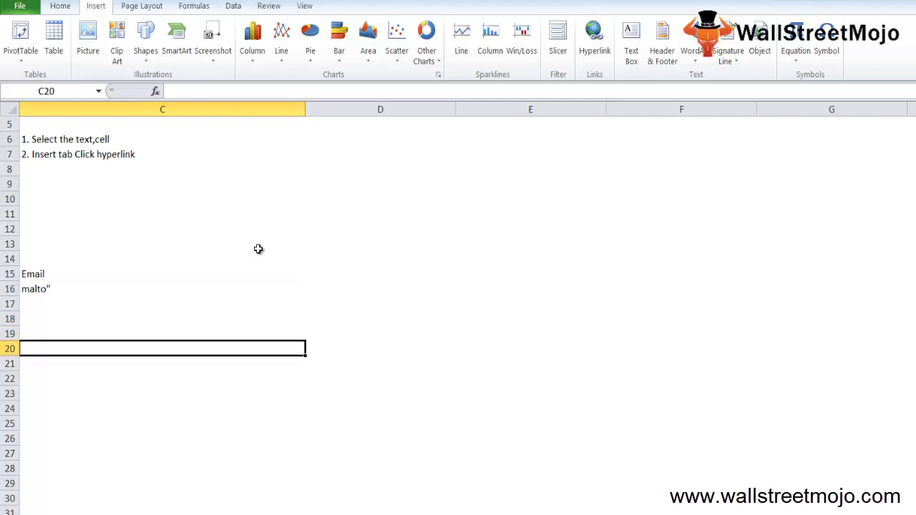
key(Up)
key(Up)
key(Up)
key(Down)
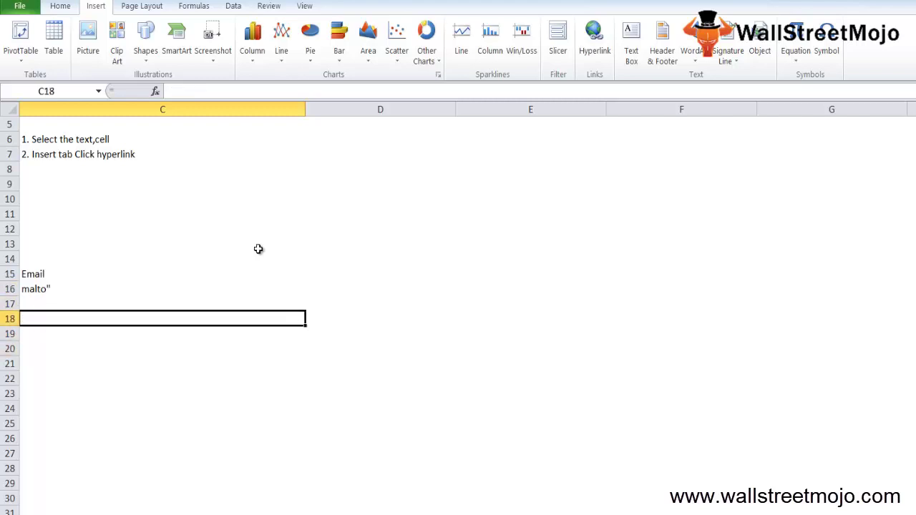
text(=hy)
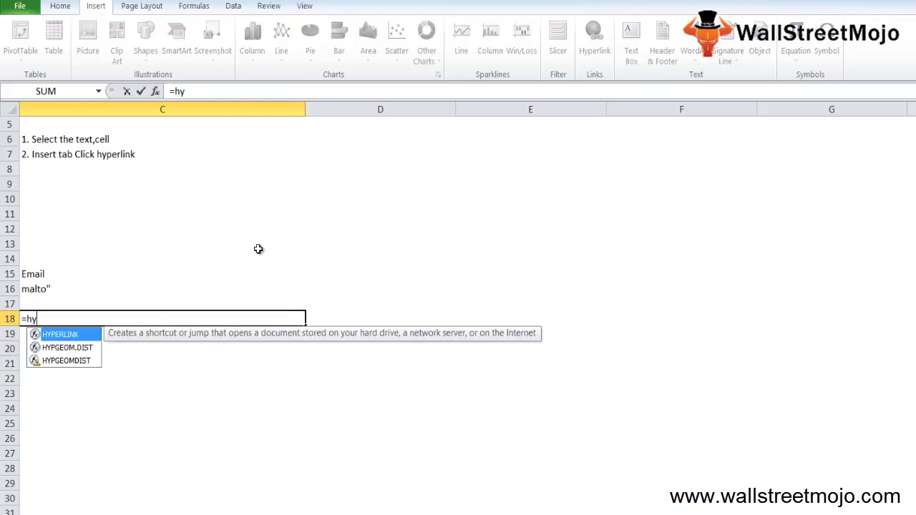
key(Tab)
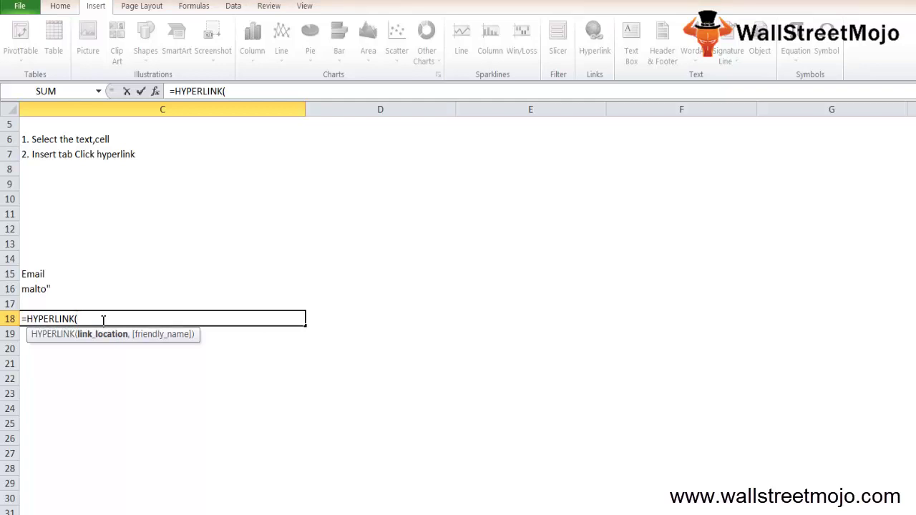
key(Escape)
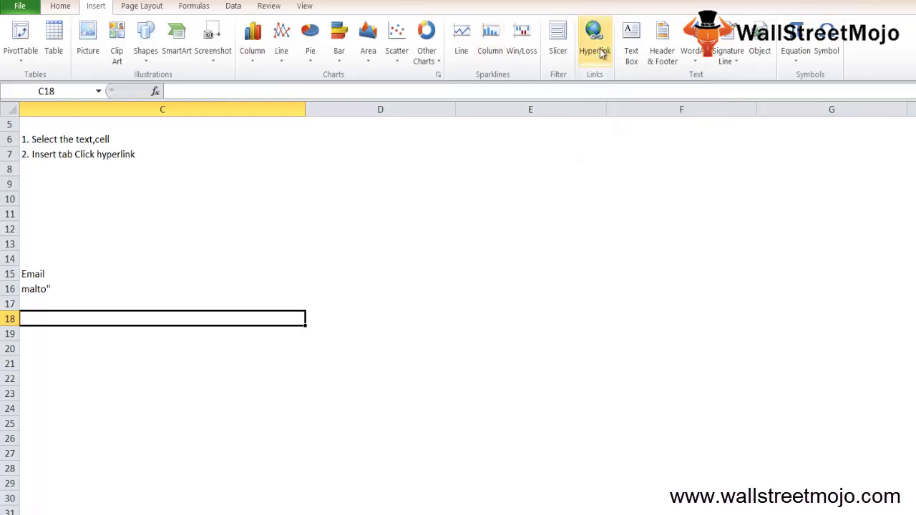
Insert a hyperlink to the desktop file New Microsoft Word Document.docx in cell C18, and clear the cell again
click(595, 43)
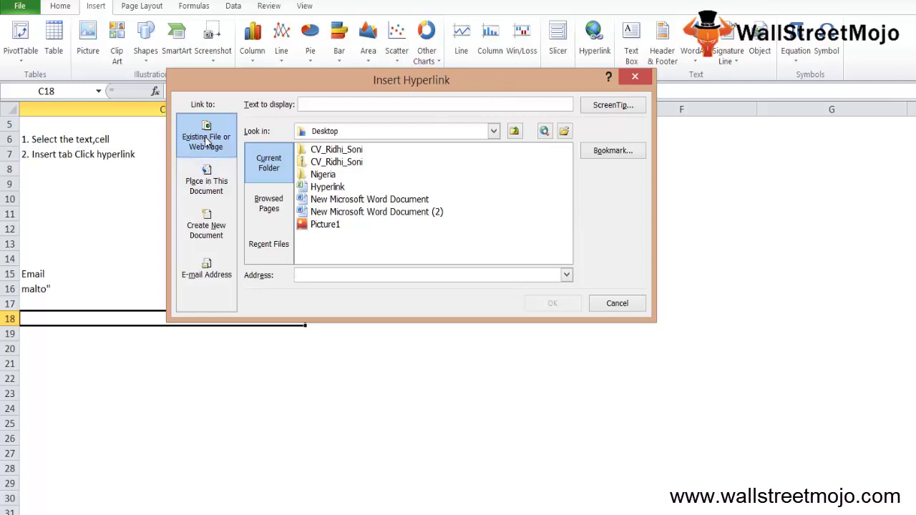
click(344, 204)
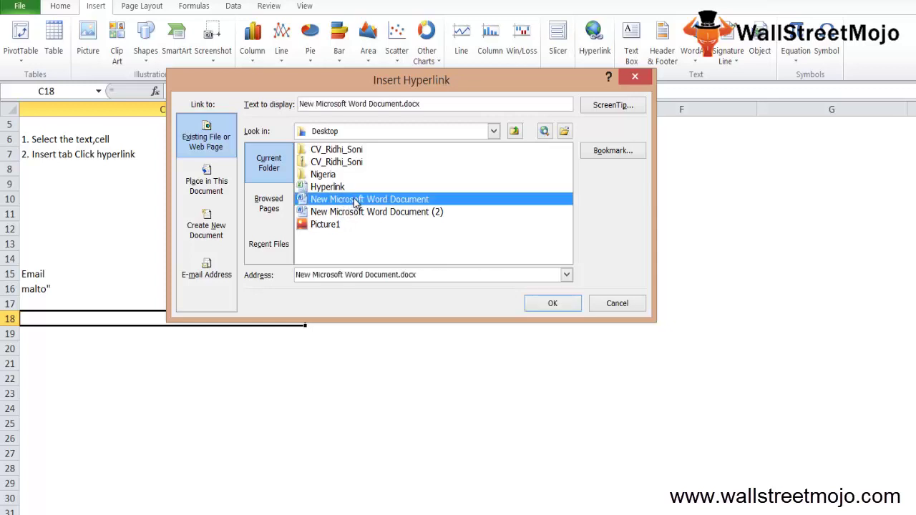
click(546, 303)
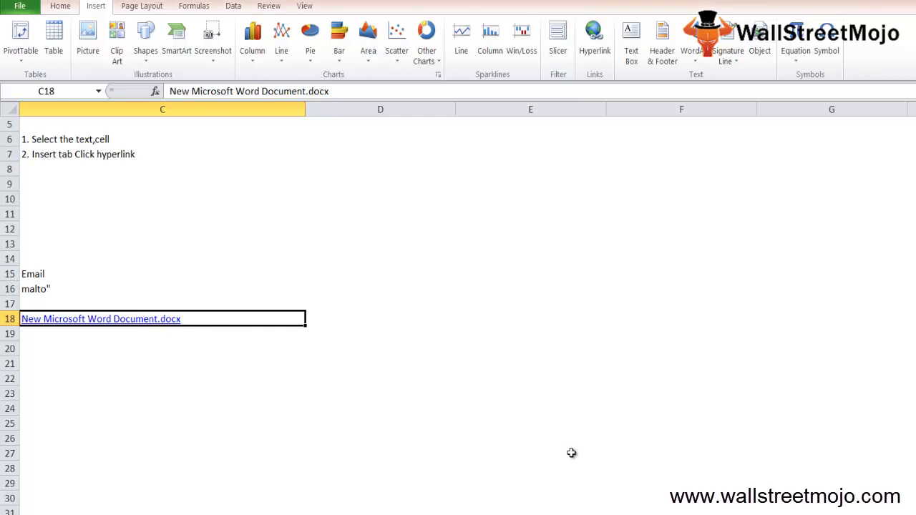
key(Delete)
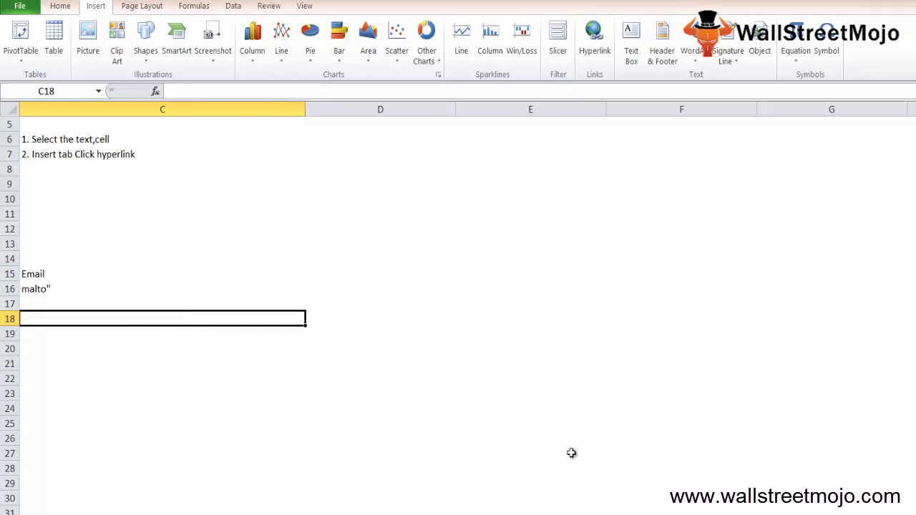
Insert a hyperlink to the desktop file Wallstreetmojo.docx in cell C18
click(591, 47)
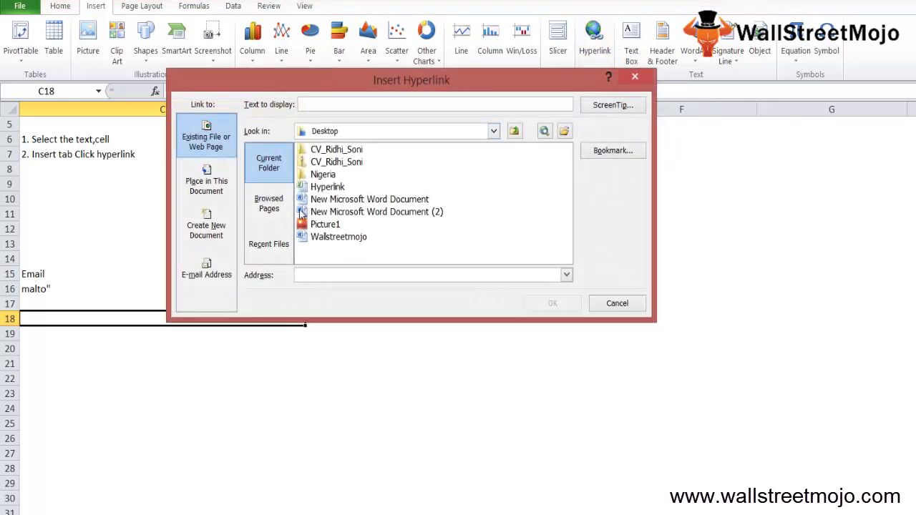
click(337, 240)
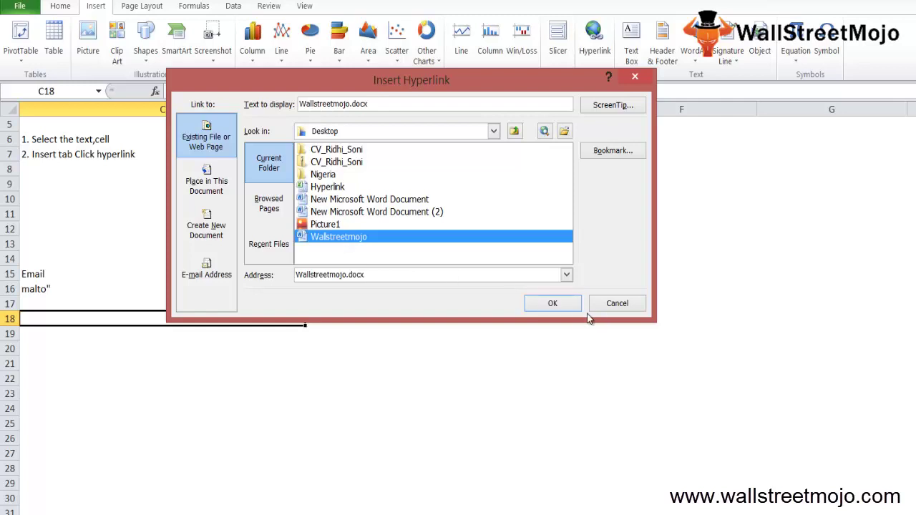
click(552, 304)
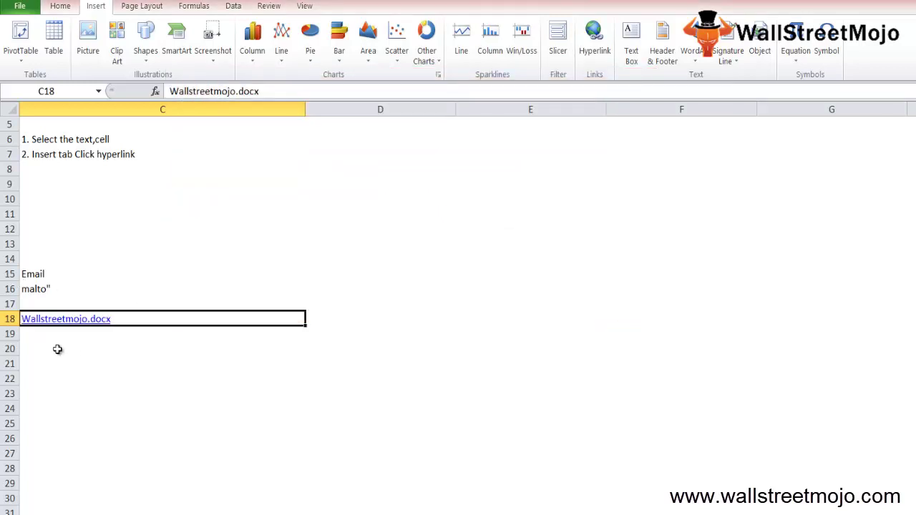
click(77, 363)
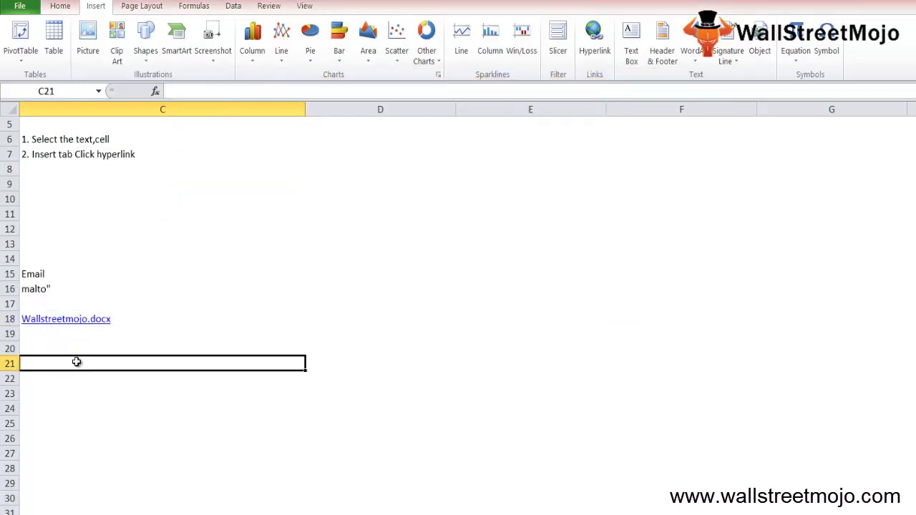
Follow the Wallstreetmojo.docx link into Word and add "Today we are going to study hyperlink function" a few lines below the Hyperlink heading
click(67, 322)
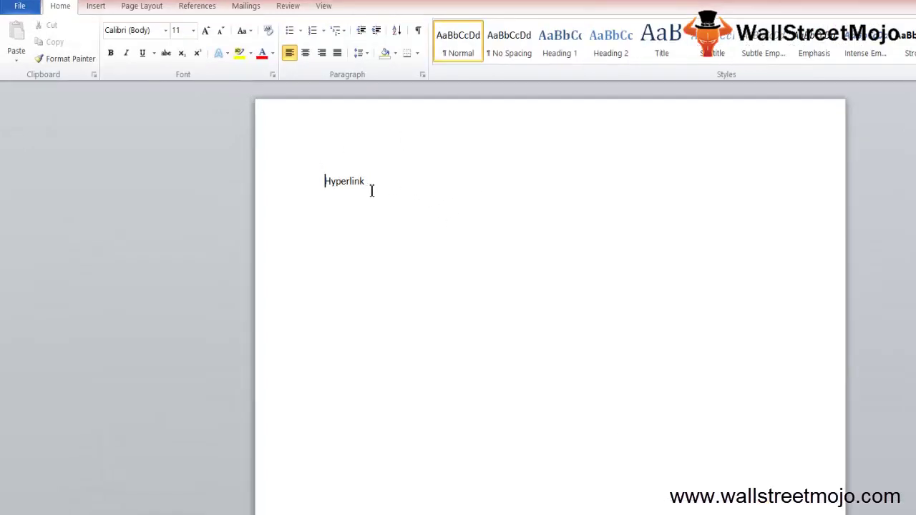
drag(304, 158, 274, 155)
drag(333, 184, 348, 205)
click(391, 231)
key(Return)
key(Return)
key(Return)
key(Return)
text(Today we are goi)
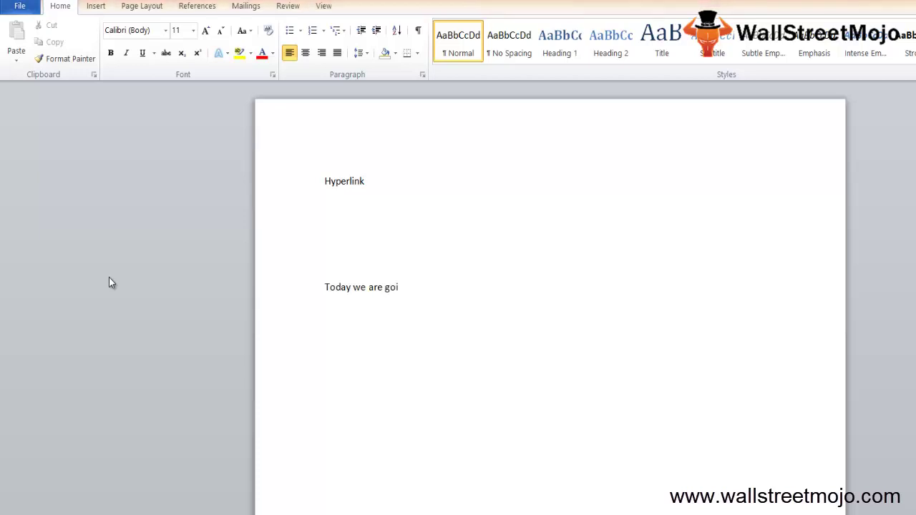
text(ng to study )
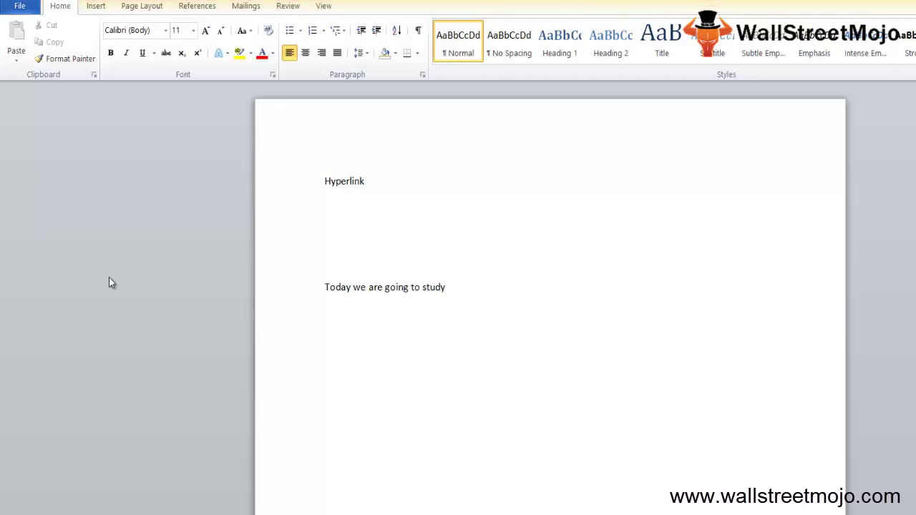
text(hyperlink function)
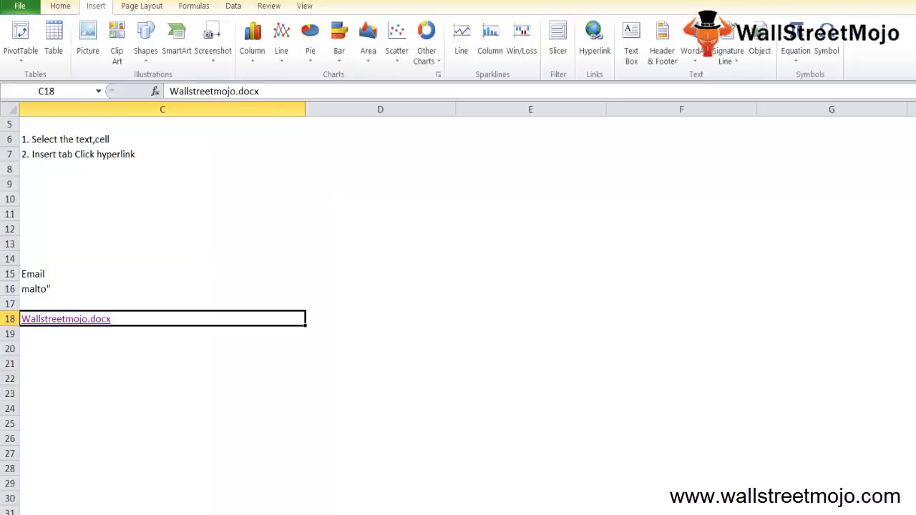
Back in the Excel worksheet, follow the Wallstreetmojo.docx link in cell C18 again
click(119, 350)
key(Up)
key(Up)
key(Down)
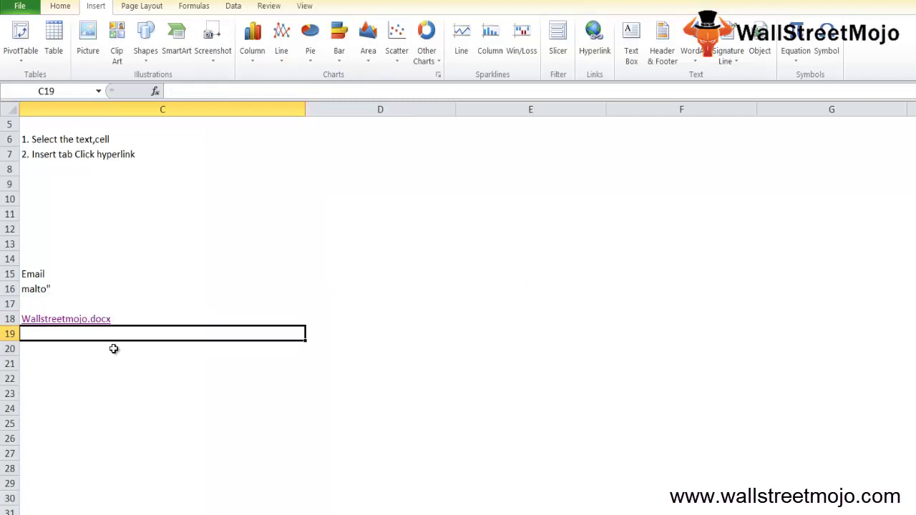
click(66, 324)
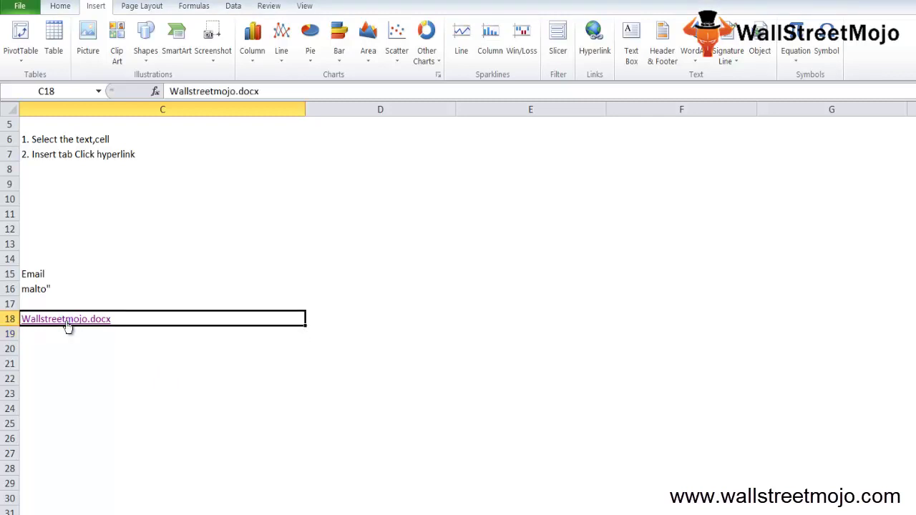
Open the linked Wallstreetmojo.docx from cell C18 in Word and highlight its text from the Hyperlink heading through the sentence below
double_click(66, 322)
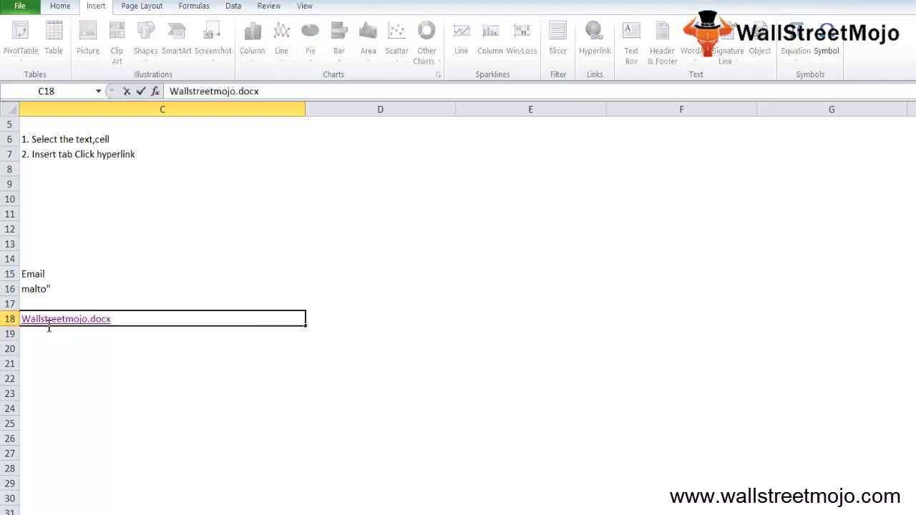
click(66, 348)
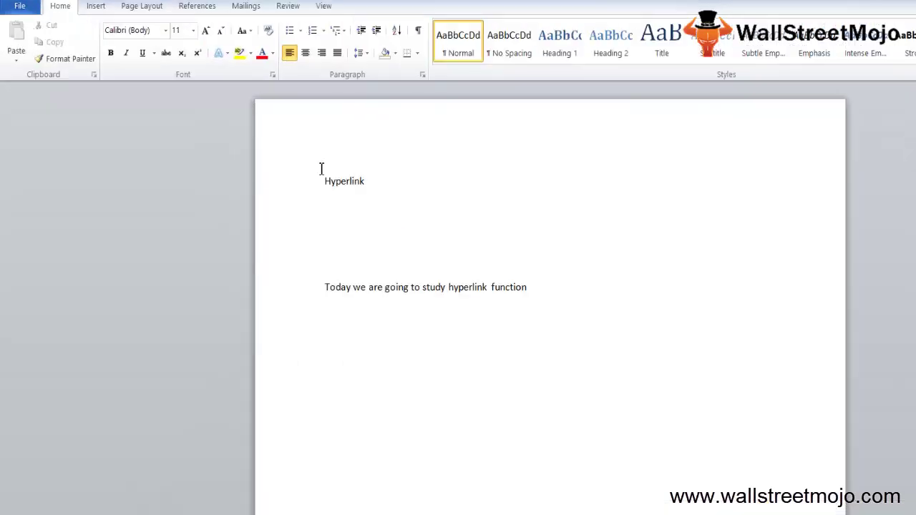
drag(266, 150, 469, 235)
drag(568, 283, 589, 303)
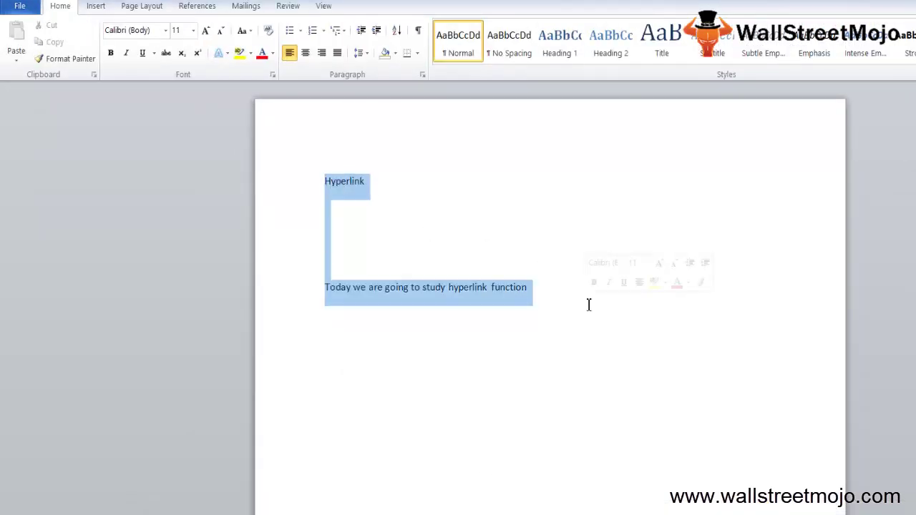
click(493, 384)
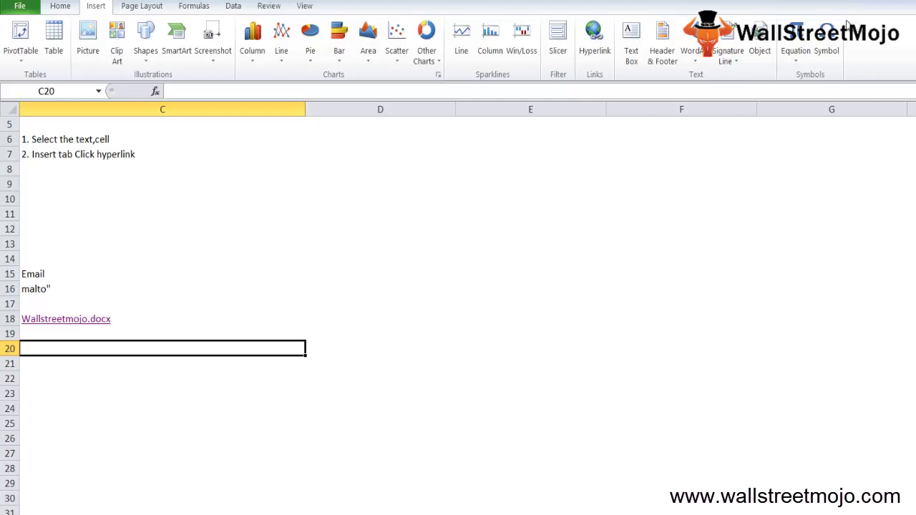
key(Down)
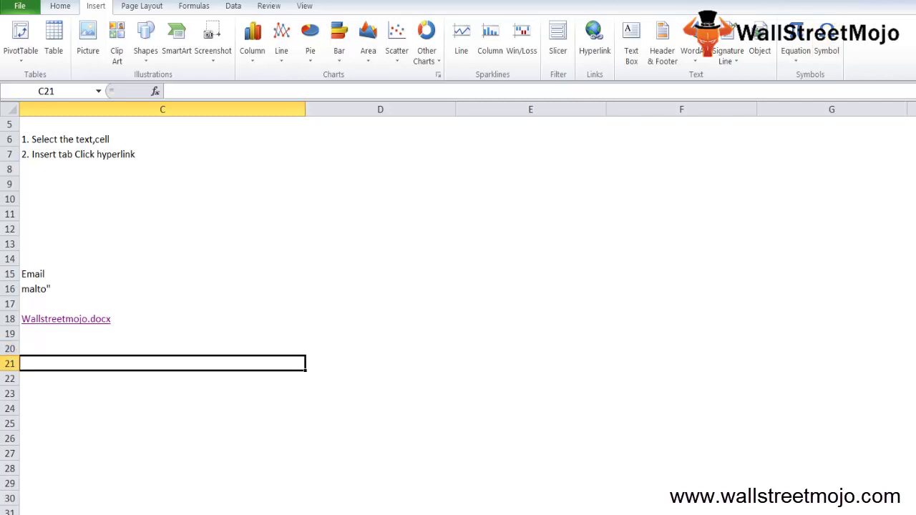
key(Up)
key(Up)
key(Up)
key(Up)
key(Up)
key(Up)
key(Up)
key(Up)
key(Up)
key(Up)
key(Up)
key(Up)
key(Up)
key(Up)
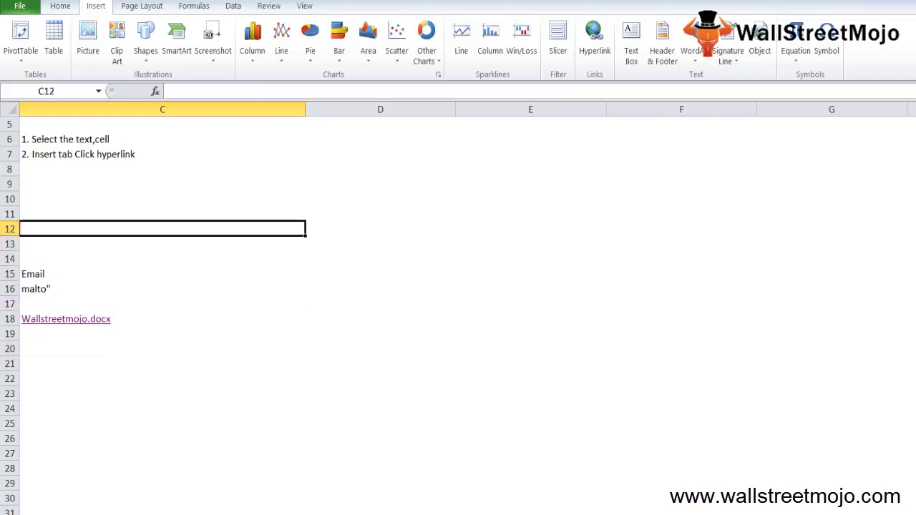
key(Down)
key(Down)
key(Down)
key(shift+F10)
key(Up)
key(Up)
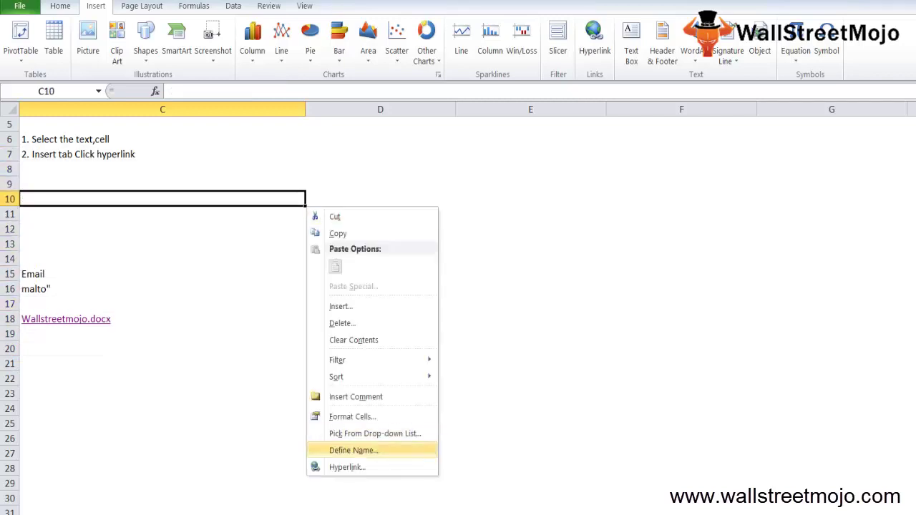
key(Down)
key(Escape)
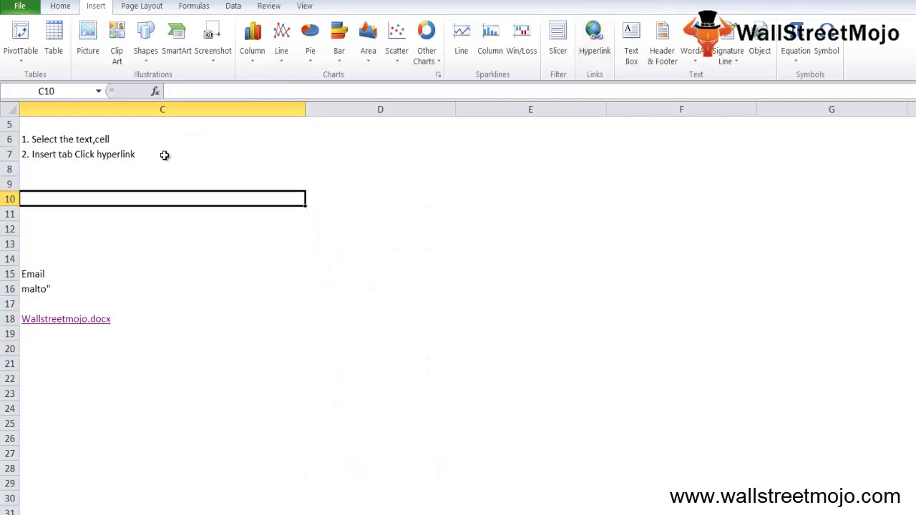
text(=hyp)
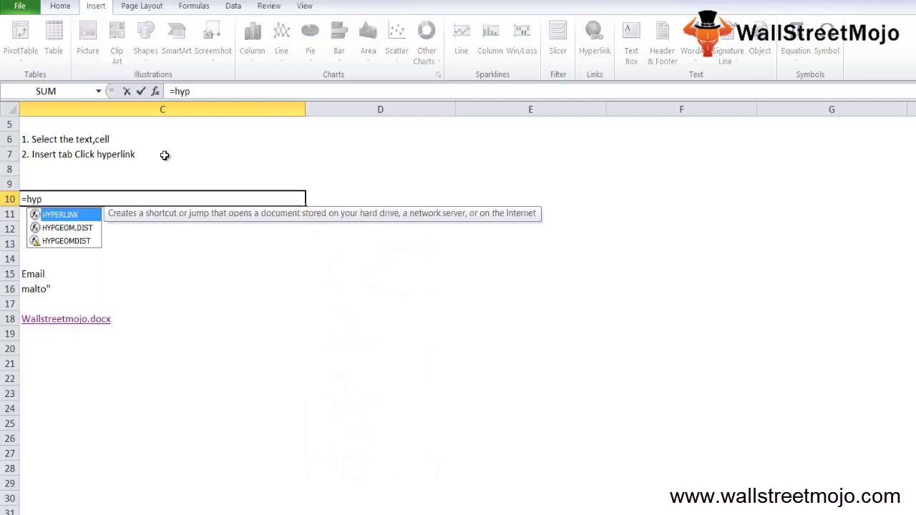
key(BackSpace)
key(BackSpace)
key(BackSpace)
key(BackSpace)
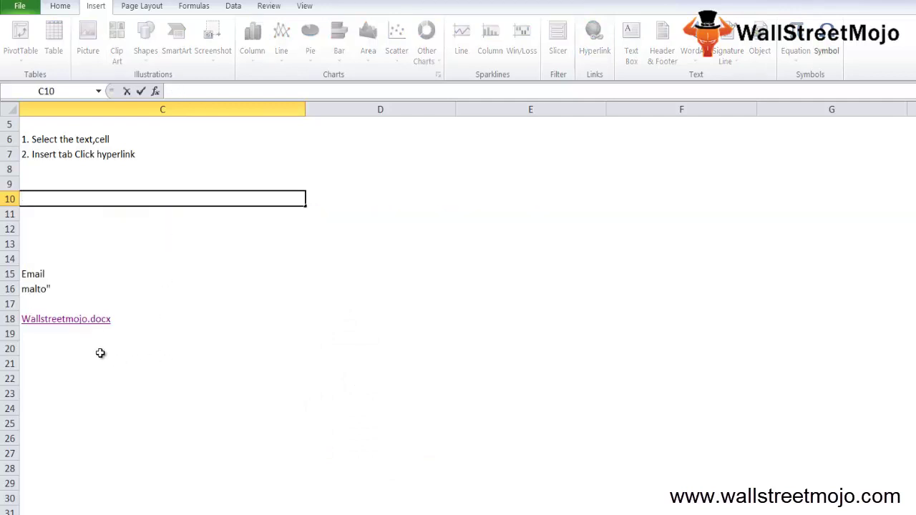
Enter "1. Link location" in cell C20 and "Text string" in cell C21 as notes on the function's first argument
click(100, 353)
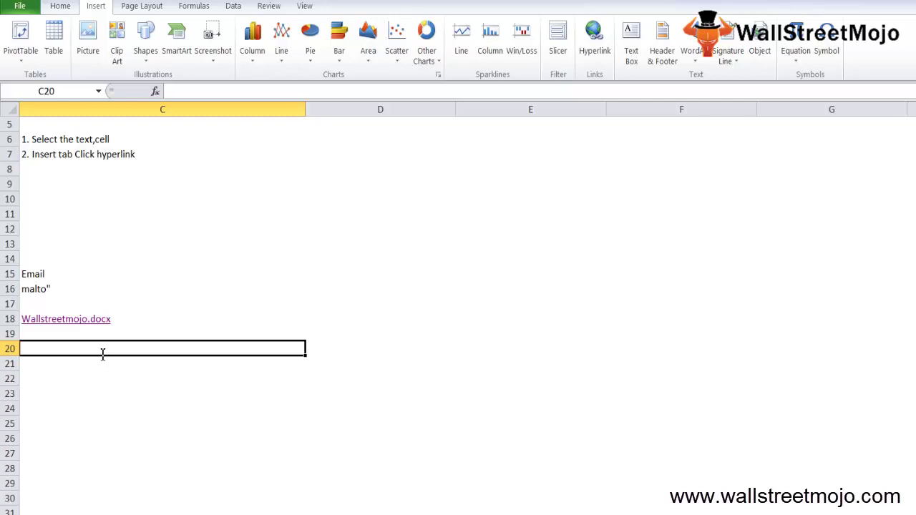
text(1. Link location)
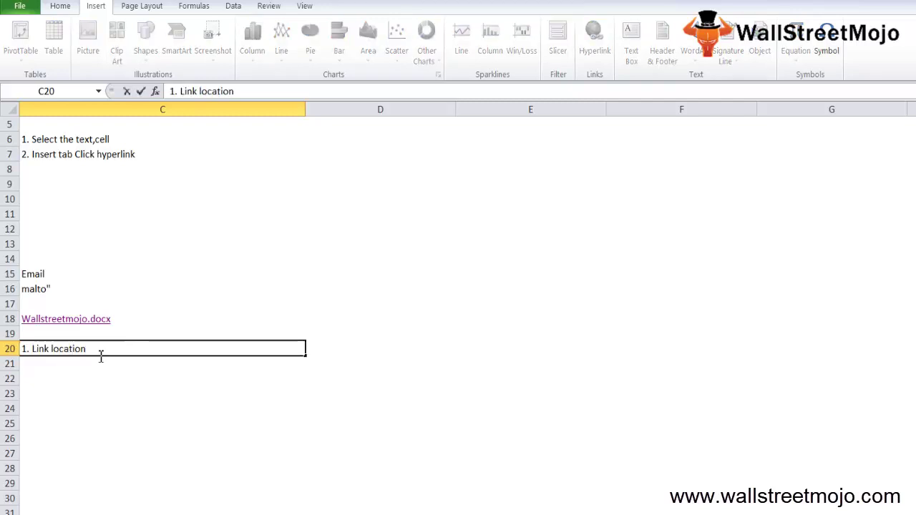
key(Return)
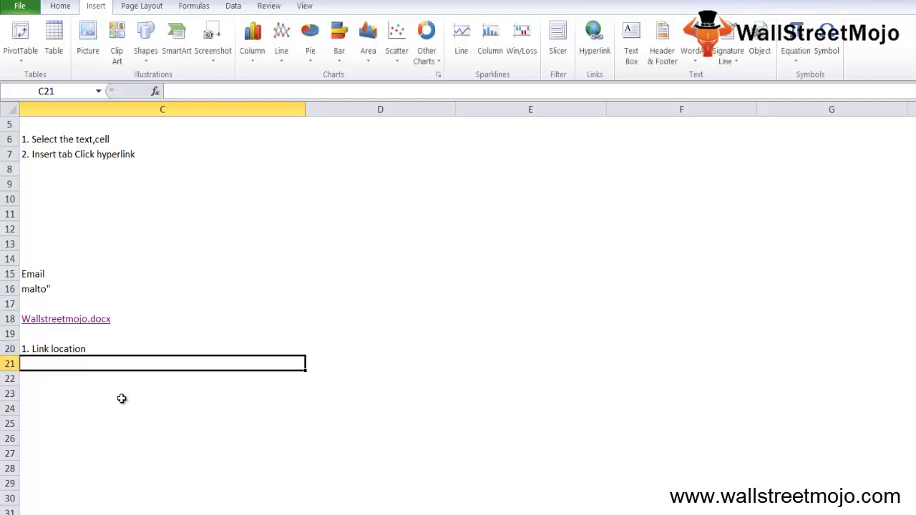
text(Text )
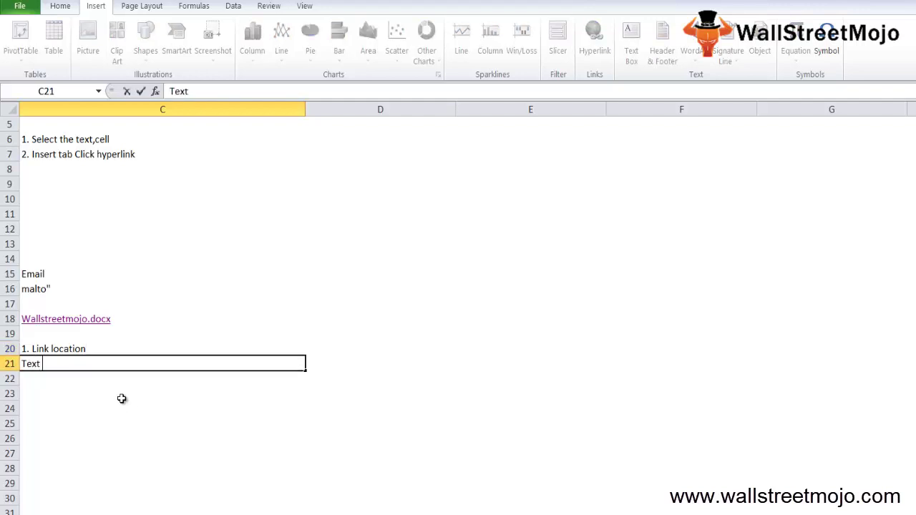
text(string)
key(Return)
key(Return)
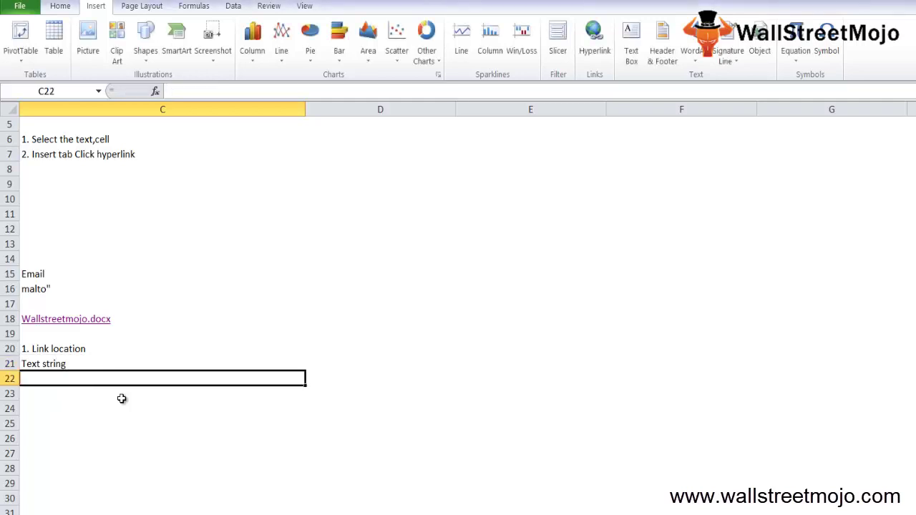
Enter "2. Friendly name" in cell C23 as the second argument note
text(2. )
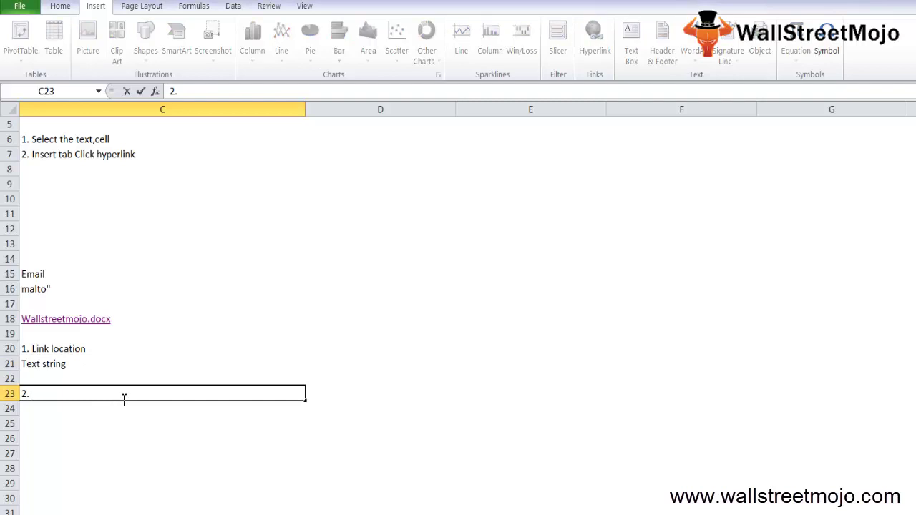
text(Friendly name)
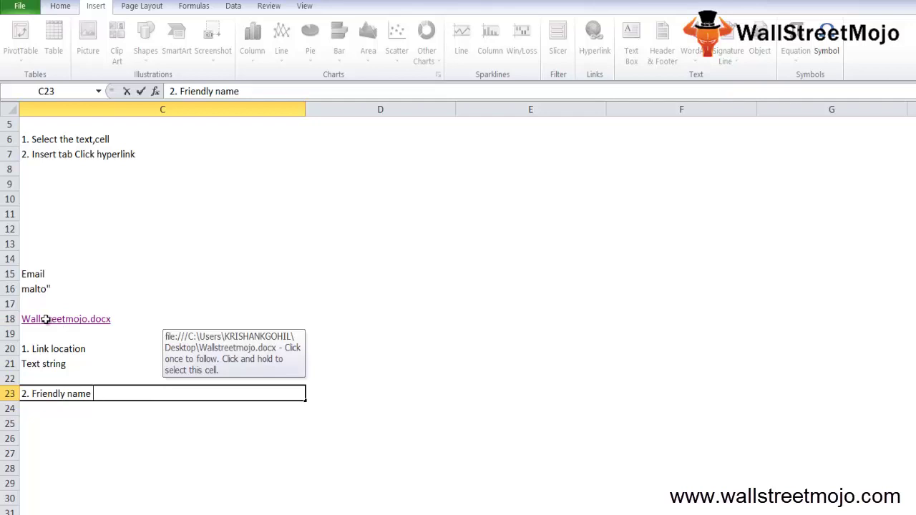
click(62, 433)
key(Up)
key(Up)
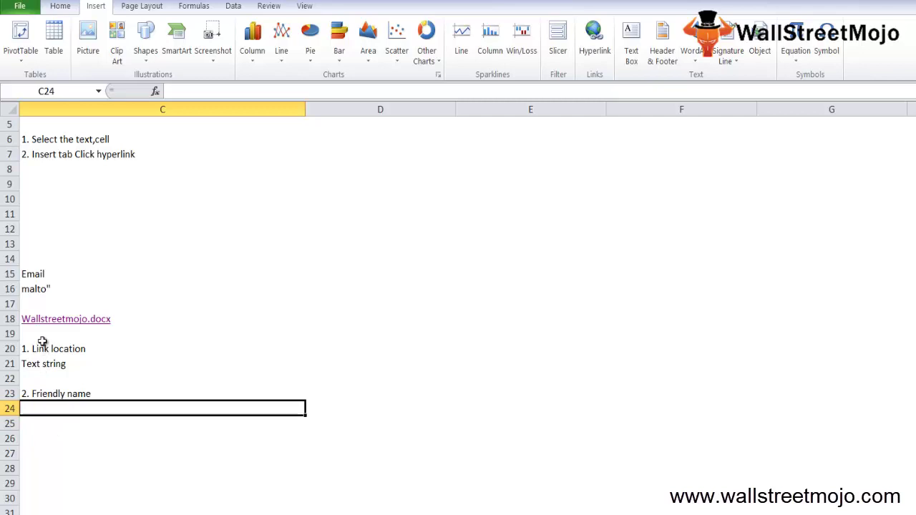
mouse_move(50, 325)
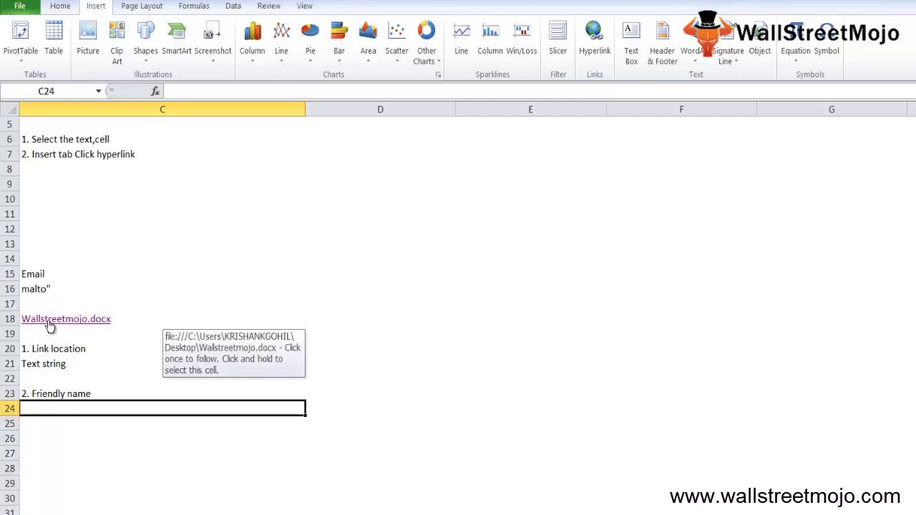